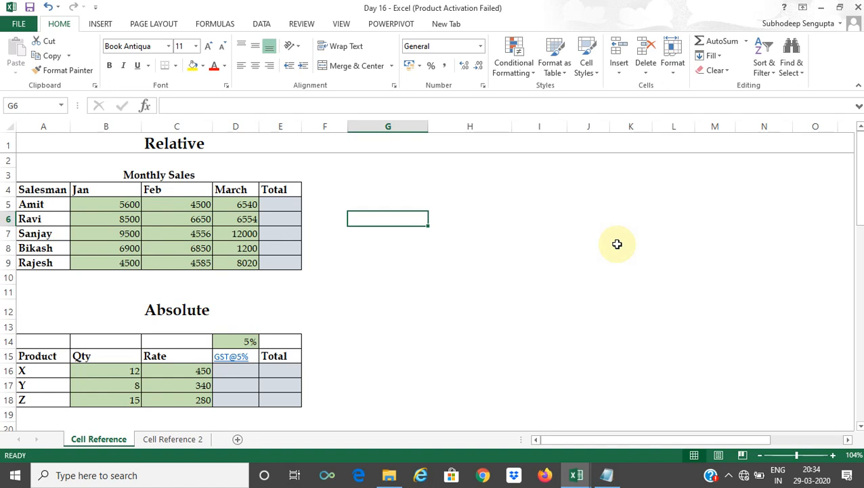
Step: Switch to the Notepad notes and add the heading "Types of Cell Reference -" above the numbered list
{"action": "left_click", "coordinate": [607, 474]}
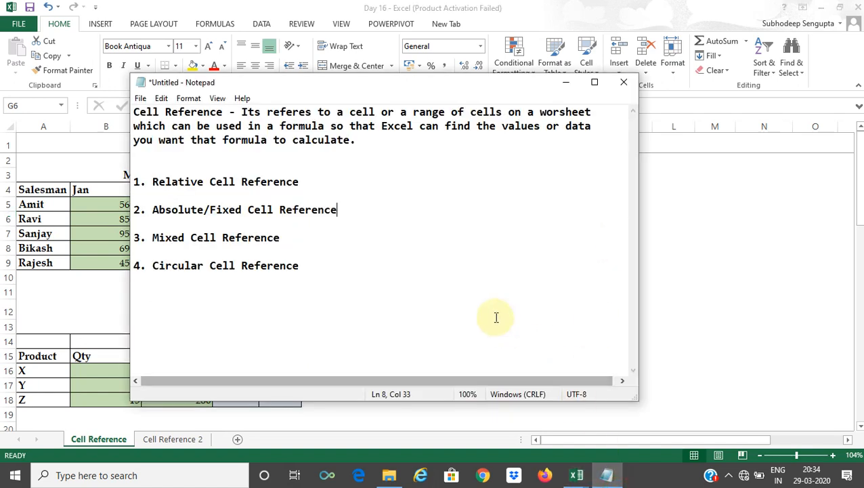
{"action": "left_click", "coordinate": [239, 113]}
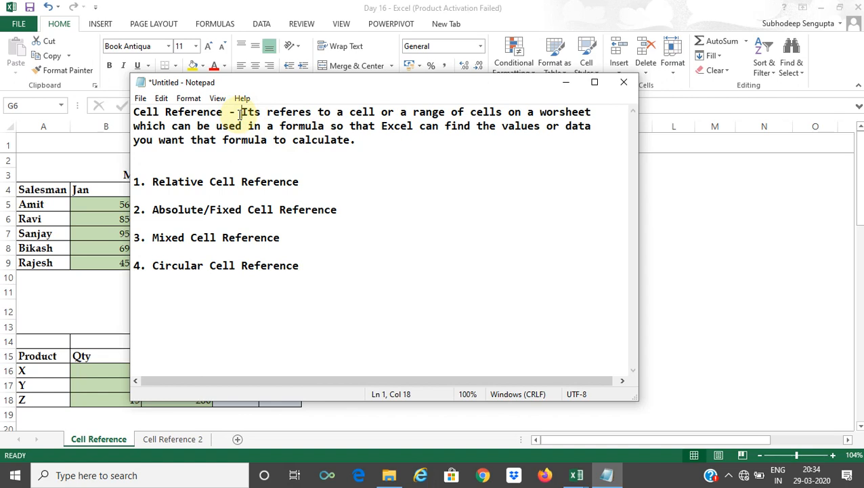
{"action": "left_click", "coordinate": [147, 166]}
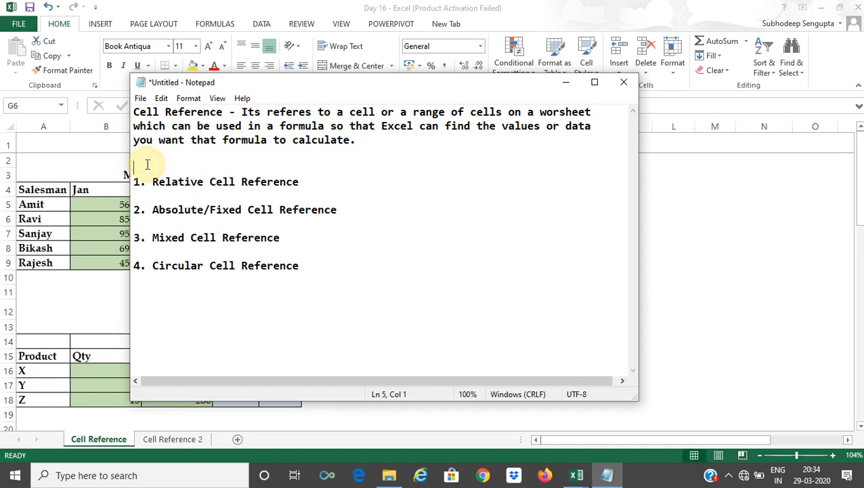
{"action": "key", "text": "Return"}
{"action": "left_click", "coordinate": [147, 164]}
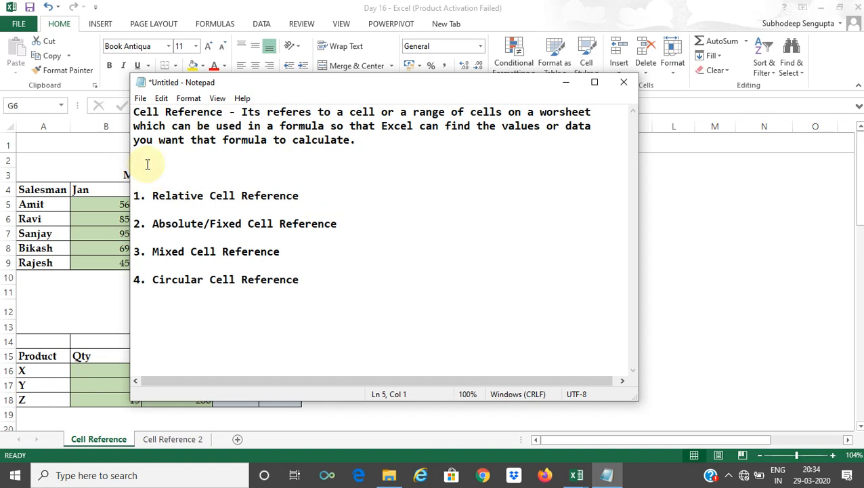
{"action": "type", "text": "Types"}
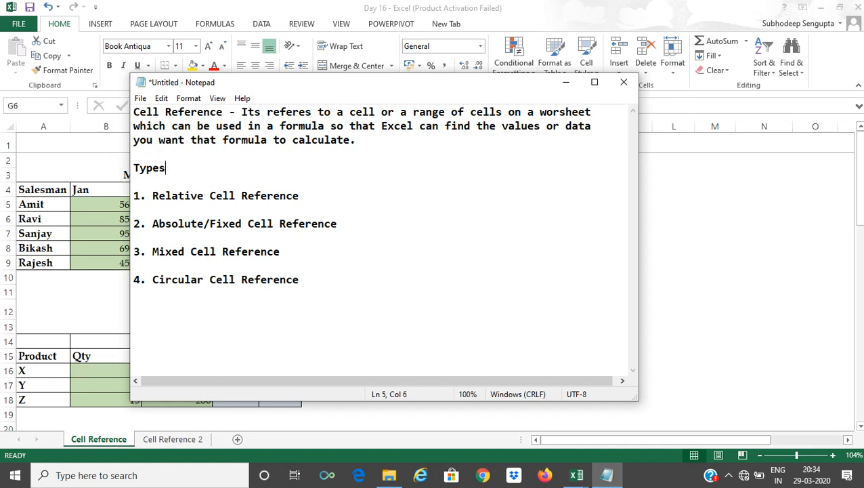
{"action": "type", "text": " of Cell Re"}
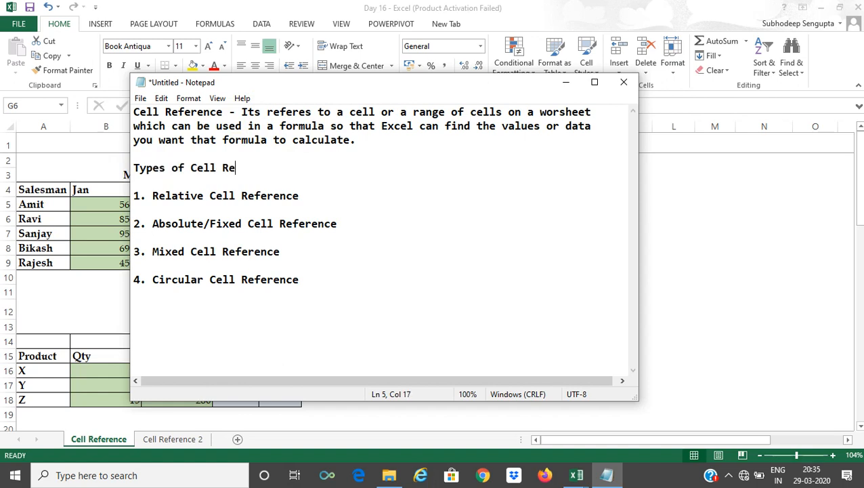
{"action": "type", "text": "ference -"}
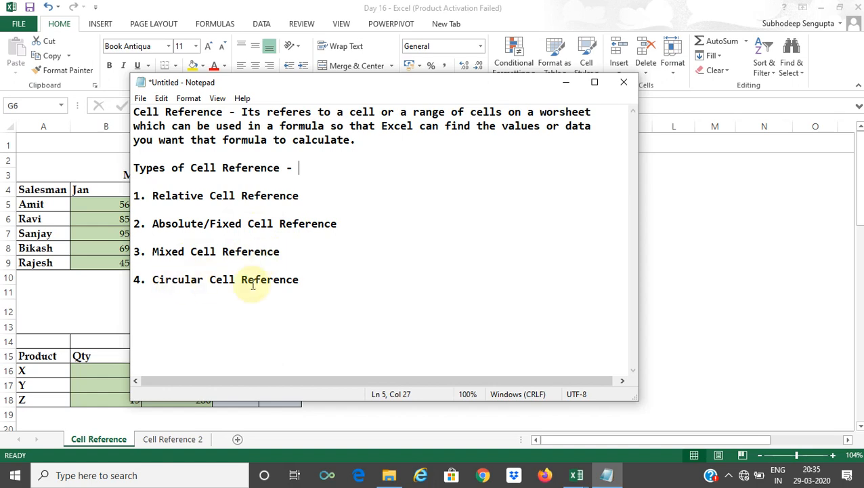
Step: Add "5. 3d Cell Reference" as a new item below the Circular entry, and return to the Excel workbook
{"action": "left_click", "coordinate": [323, 279]}
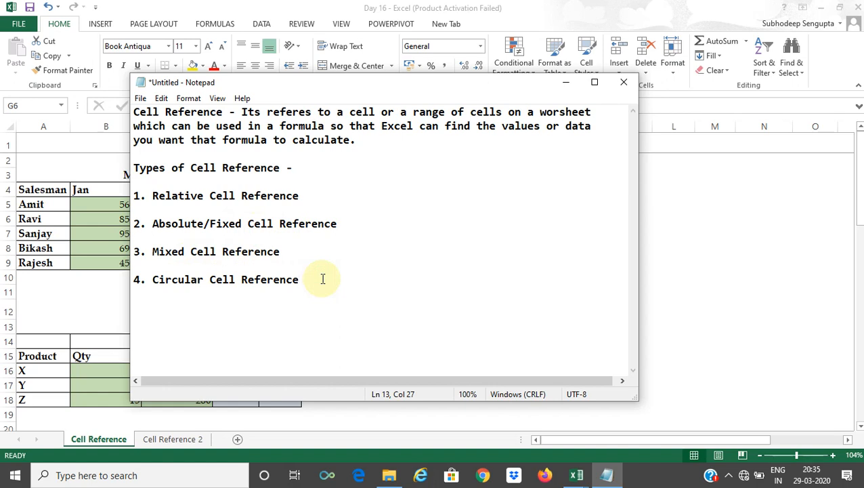
{"action": "key", "text": "Return"}
{"action": "key", "text": "Return"}
{"action": "type", "text": "5."}
{"action": "type", "text": "#-d"}
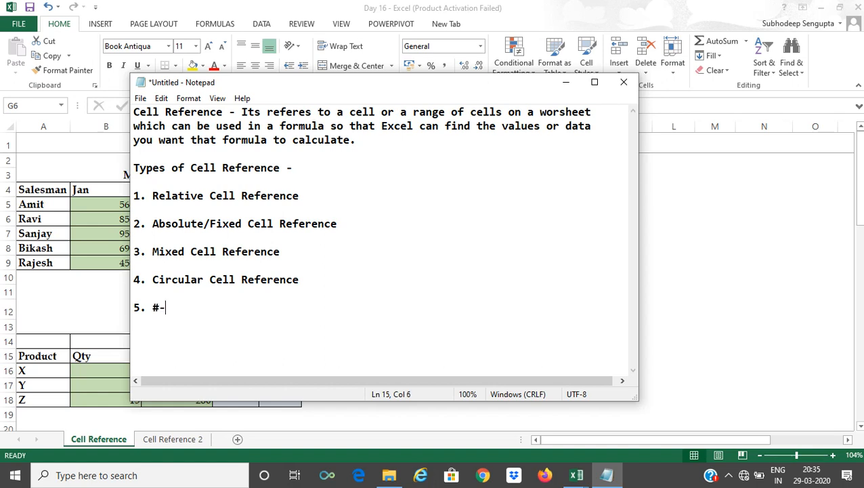
{"action": "key", "text": "BackSpace"}
{"action": "key", "text": "BackSpace"}
{"action": "key", "text": "BackSpace"}
{"action": "type", "text": "3-"}
{"action": "type", "text": "d"}
{"action": "key", "text": "BackSpace"}
{"action": "key", "text": "BackSpace"}
{"action": "key", "text": "BackSpace"}
{"action": "type", "text": "d Cell Reference"}
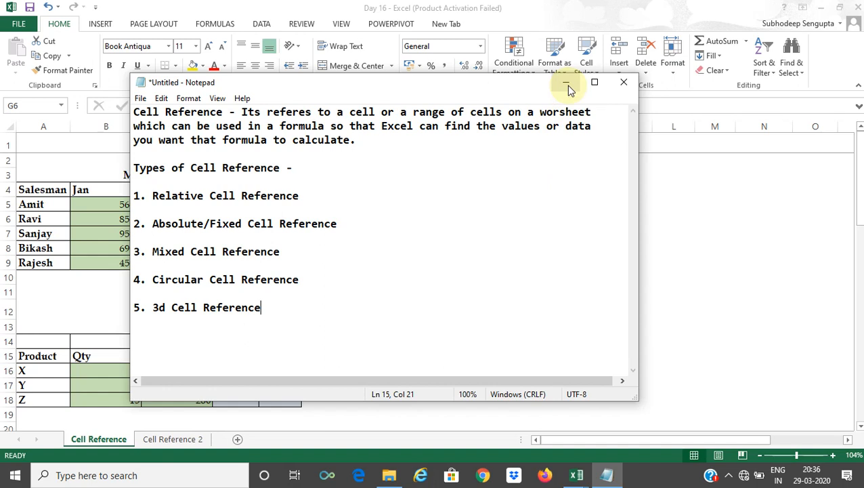
{"action": "left_click", "coordinate": [566, 85]}
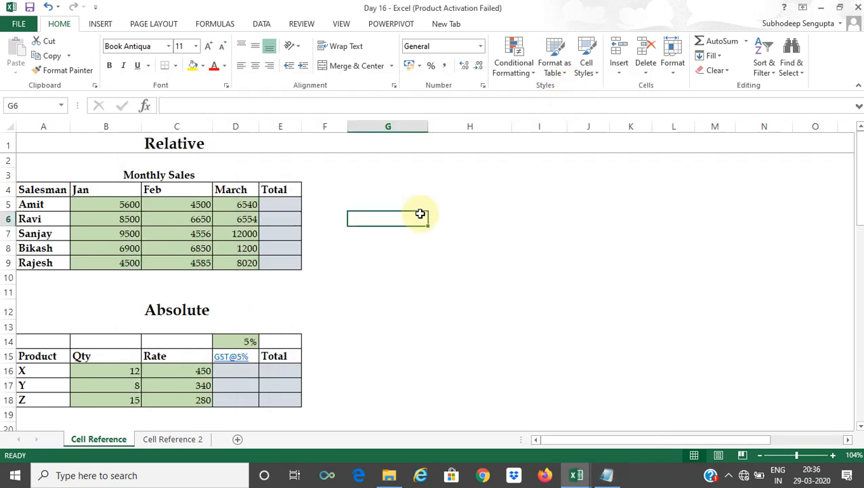
{"action": "left_click", "coordinate": [203, 145]}
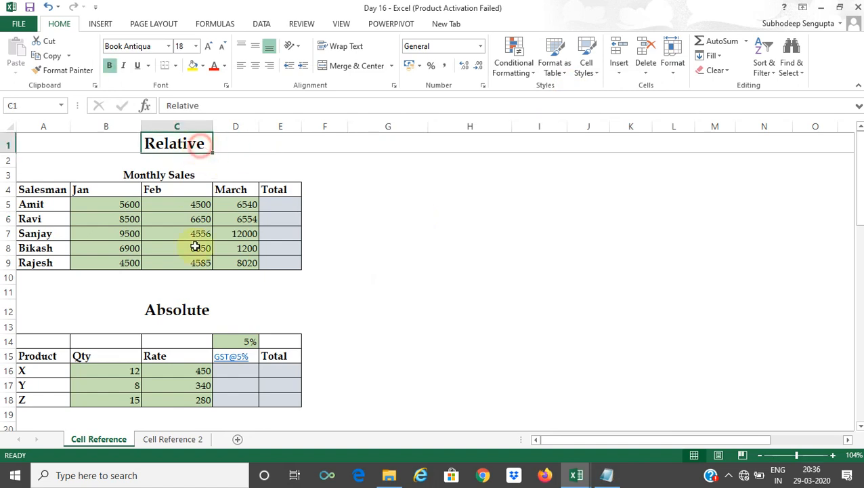
{"action": "left_click", "coordinate": [176, 311]}
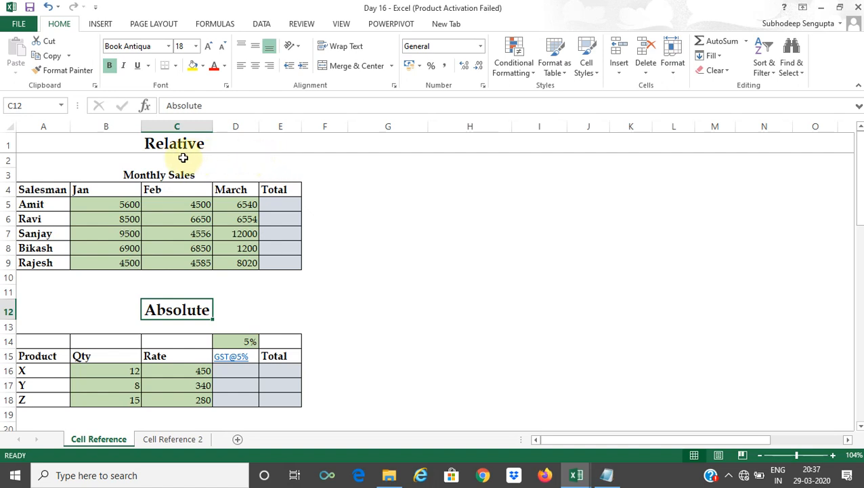
{"action": "left_click", "coordinate": [138, 160]}
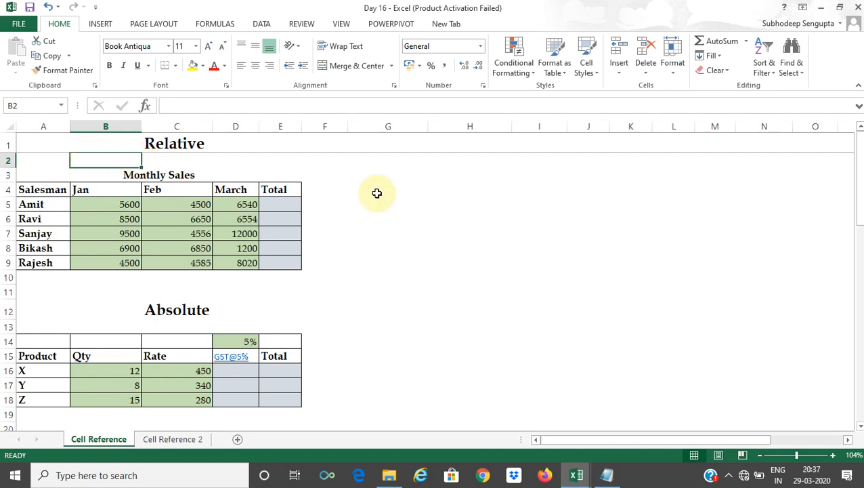
{"action": "left_click", "coordinate": [333, 165]}
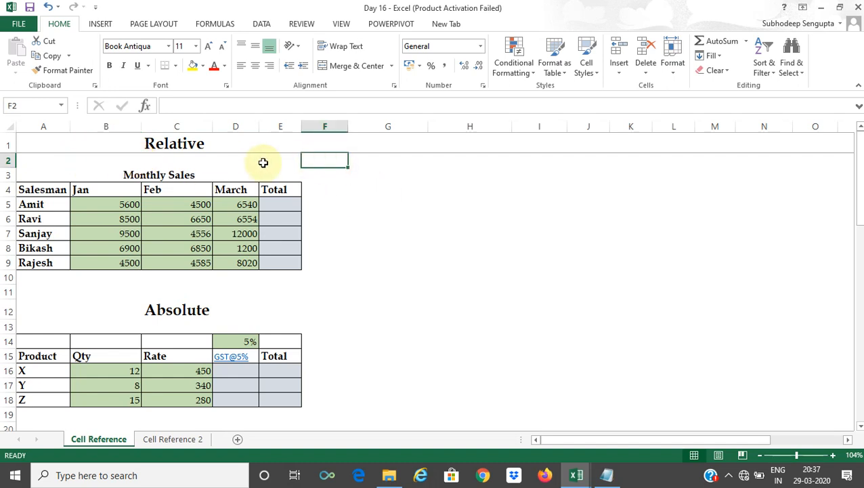
{"action": "left_click", "coordinate": [421, 162]}
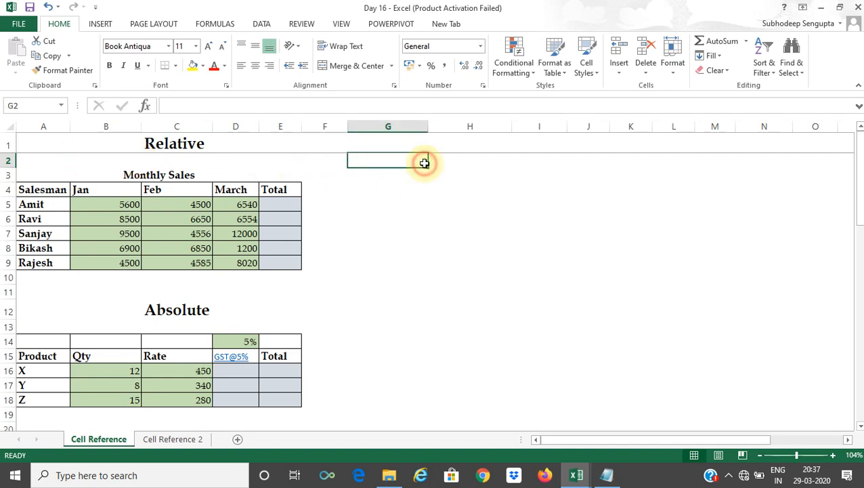
{"action": "left_click", "coordinate": [67, 162]}
Step: Enter the sample text "a" in cell H3
{"action": "left_click", "coordinate": [436, 172]}
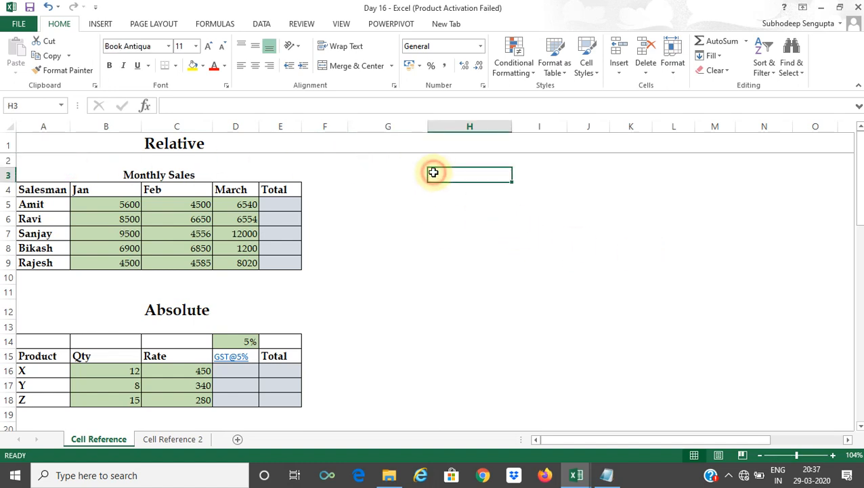
{"action": "type", "text": "a"}
{"action": "key", "text": "Return"}
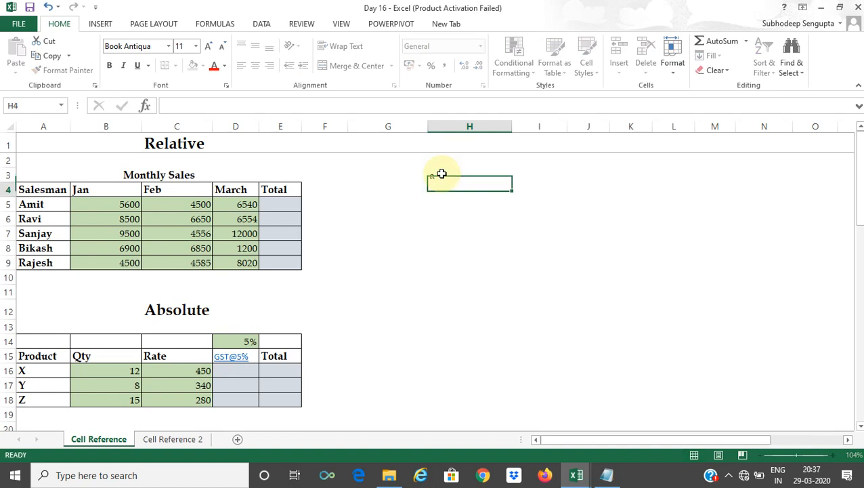
Step: Apply all borders to the empty cell L4 and to cell H3
{"action": "left_click", "coordinate": [668, 193]}
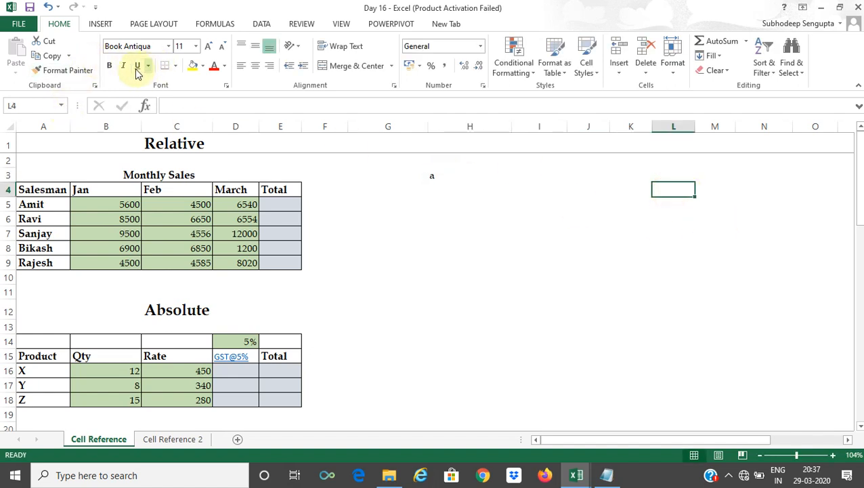
{"action": "left_click", "coordinate": [175, 65]}
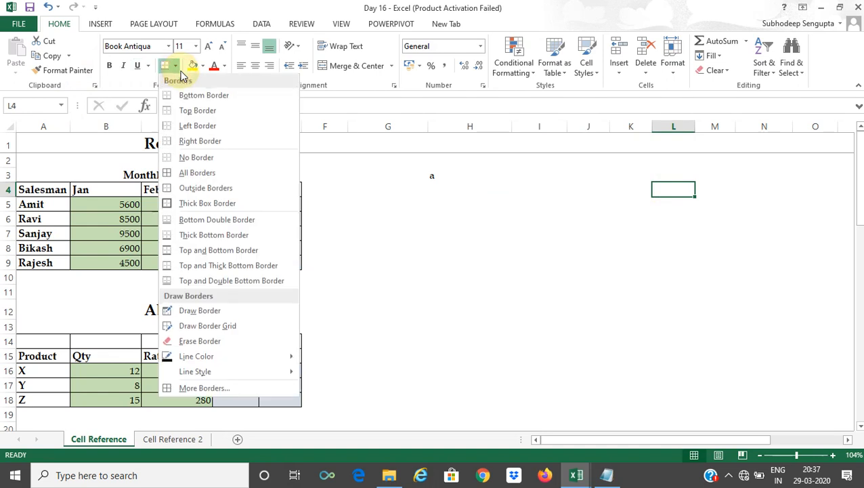
{"action": "left_click", "coordinate": [187, 172]}
{"action": "left_click", "coordinate": [471, 178]}
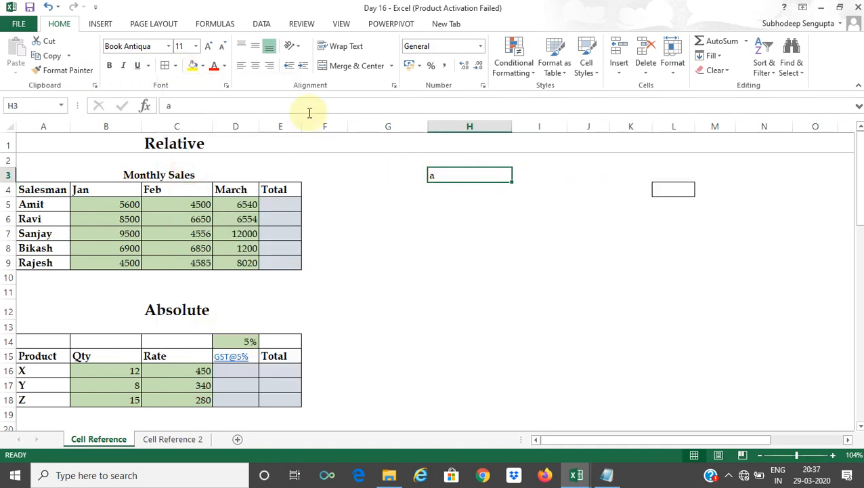
{"action": "left_click", "coordinate": [167, 65]}
{"action": "left_click", "coordinate": [519, 203]}
Step: Enter the formula =H3 in cell L4 to reference the sample text cell
{"action": "left_click", "coordinate": [682, 190]}
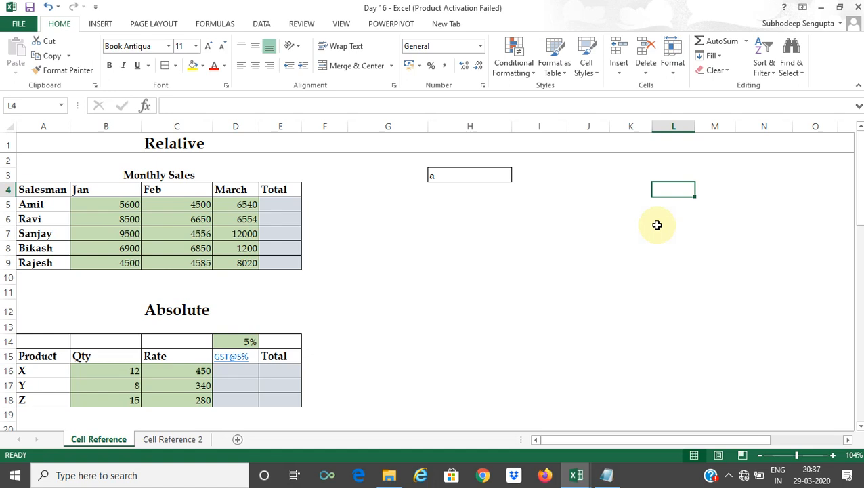
{"action": "type", "text": "="}
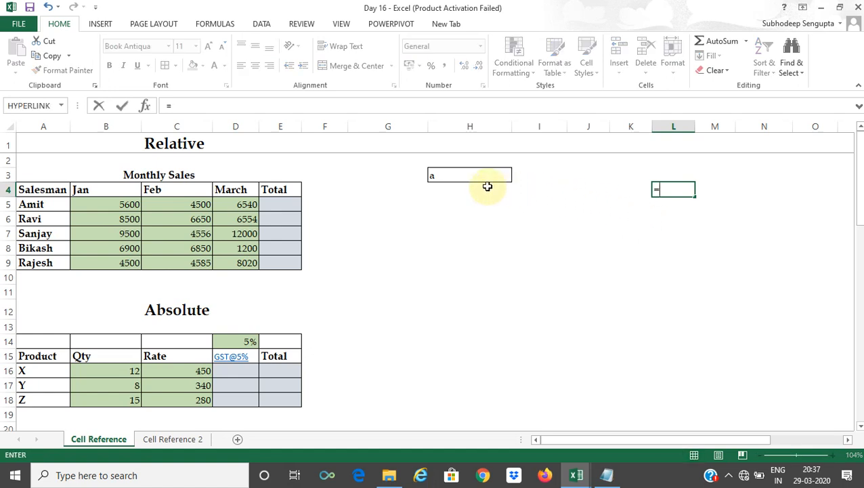
{"action": "left_click", "coordinate": [452, 178]}
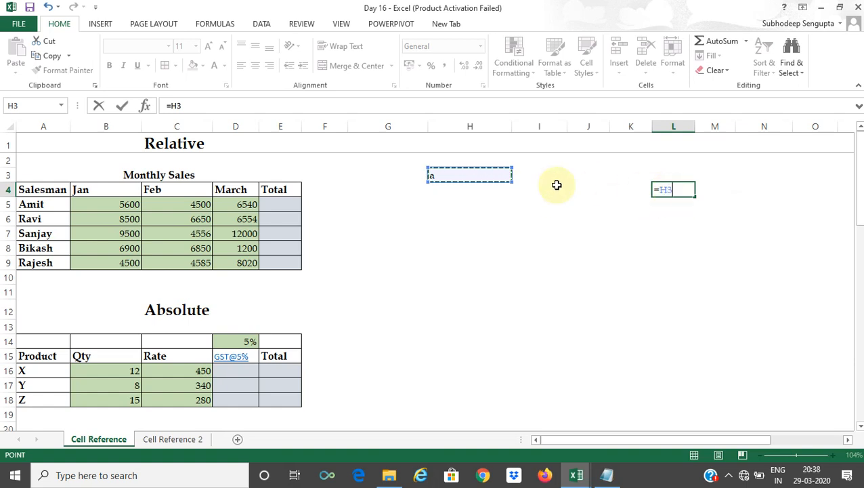
{"action": "key", "text": "BackSpace"}
{"action": "key", "text": "BackSpace"}
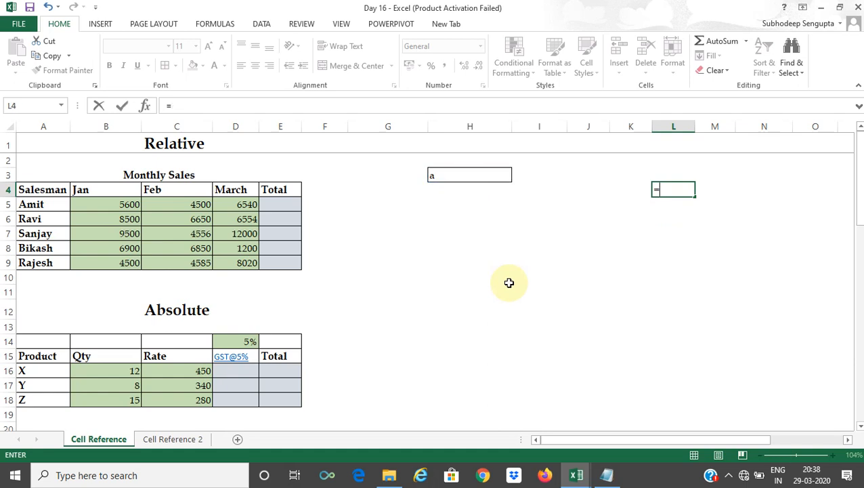
{"action": "type", "text": "h3"}
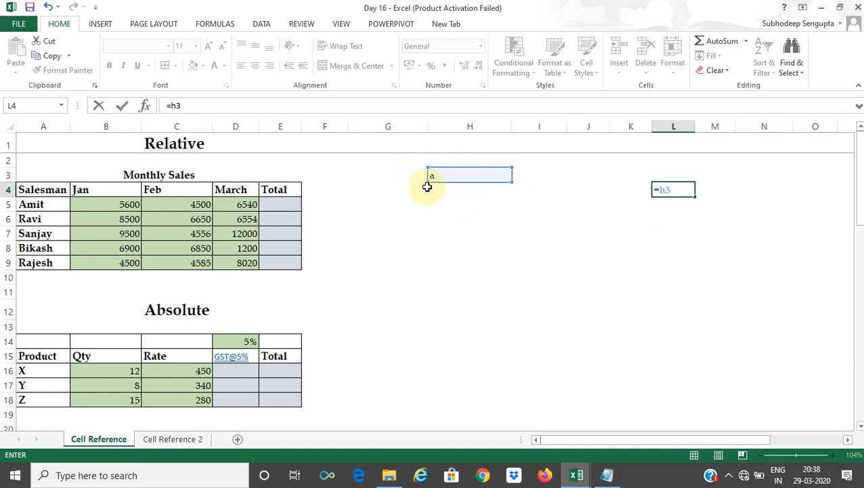
{"action": "key", "text": "Return"}
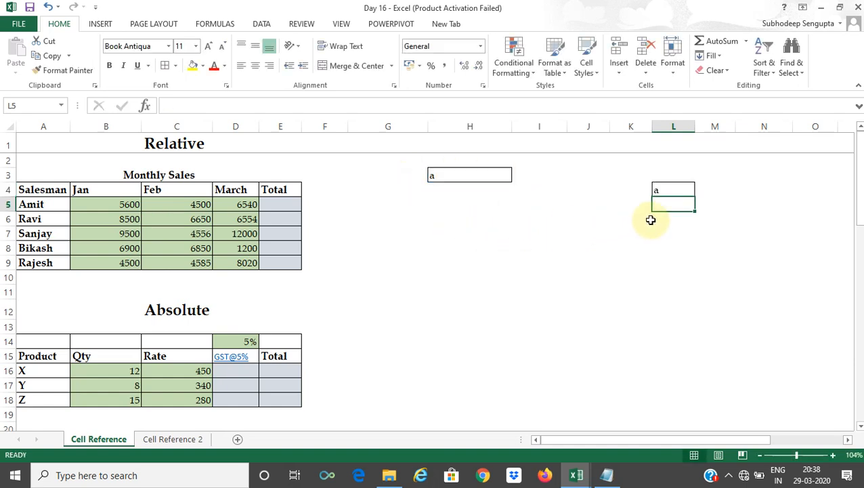
Step: Check the formula in L4 and change cell H3 to "b" to test the reference
{"action": "left_click", "coordinate": [664, 191]}
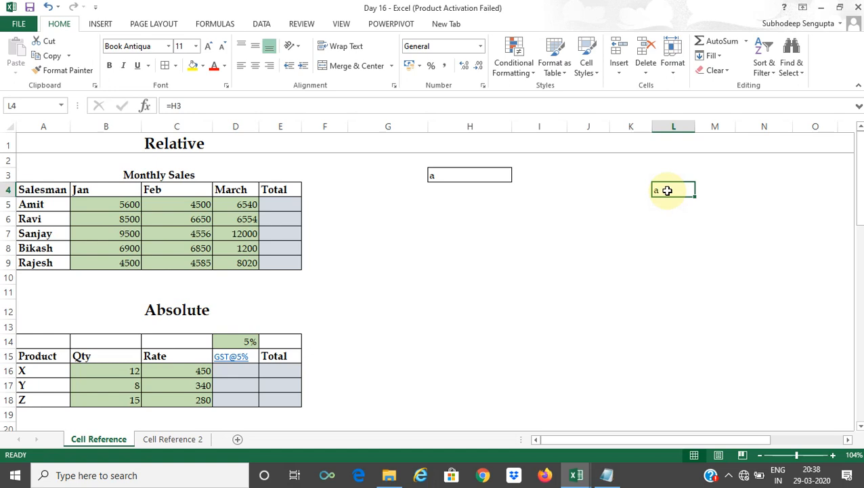
{"action": "left_click", "coordinate": [485, 172]}
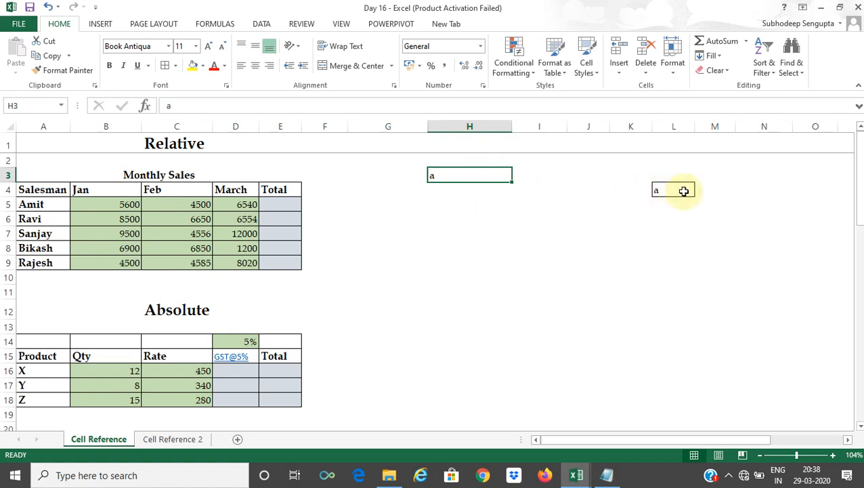
{"action": "key", "text": "F2"}
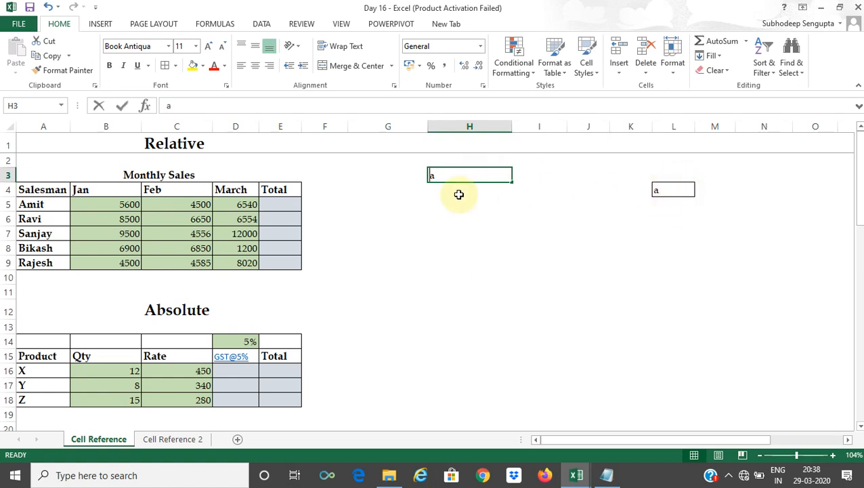
{"action": "key", "text": "BackSpace"}
{"action": "type", "text": "b"}
{"action": "key", "text": "Return"}
{"action": "key", "text": "Up"}
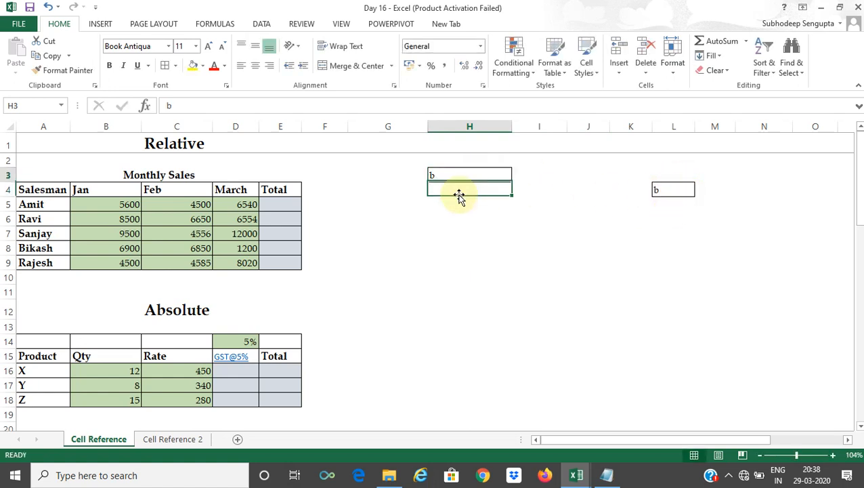
Step: Replace the content of cell H3 with "g" to test the reference again
{"action": "type", "text": "g\\"}
{"action": "key", "text": "BackSpace"}
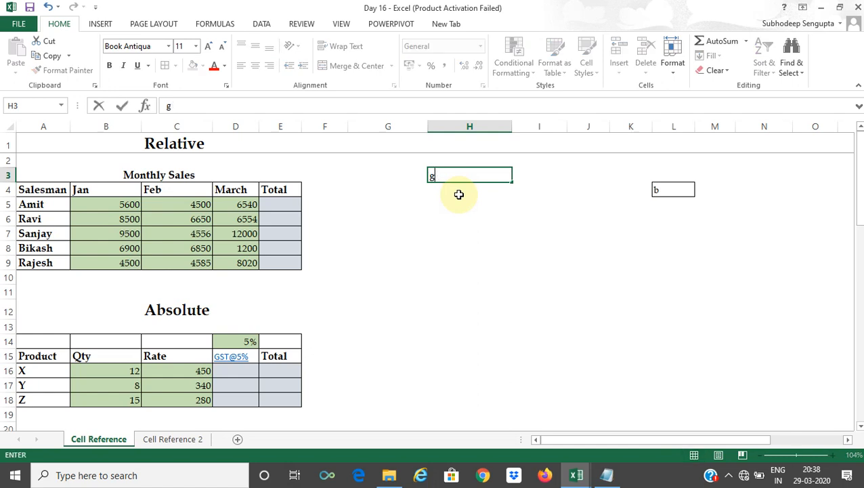
{"action": "key", "text": "Return"}
{"action": "key", "text": "Up"}
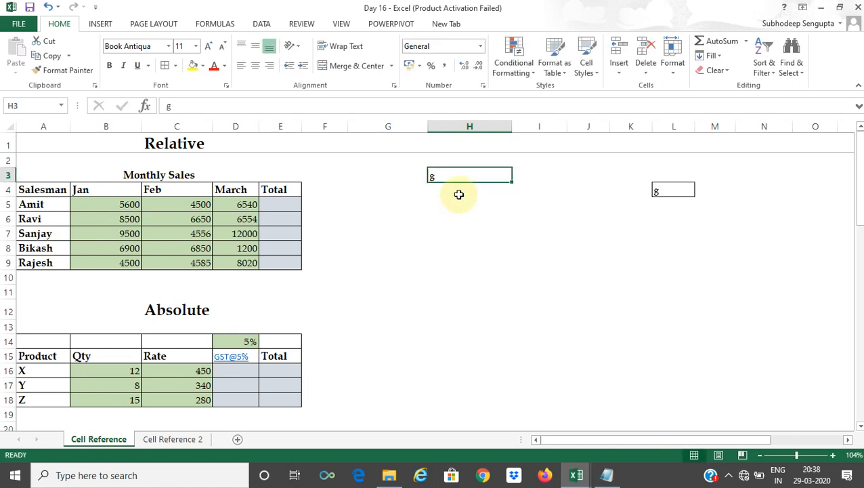
Step: Change cell H3 to "v" and finally to "c" to test the linked cell L4
{"action": "type", "text": "v"}
{"action": "key", "text": "Return"}
{"action": "key", "text": "Up"}
{"action": "type", "text": "c"}
{"action": "key", "text": "Return"}
{"action": "key", "text": "Up"}
Step: Enter the first salesman's total in E5 with literal numbers as =5600+4500+6540
{"action": "left_click", "coordinate": [277, 203]}
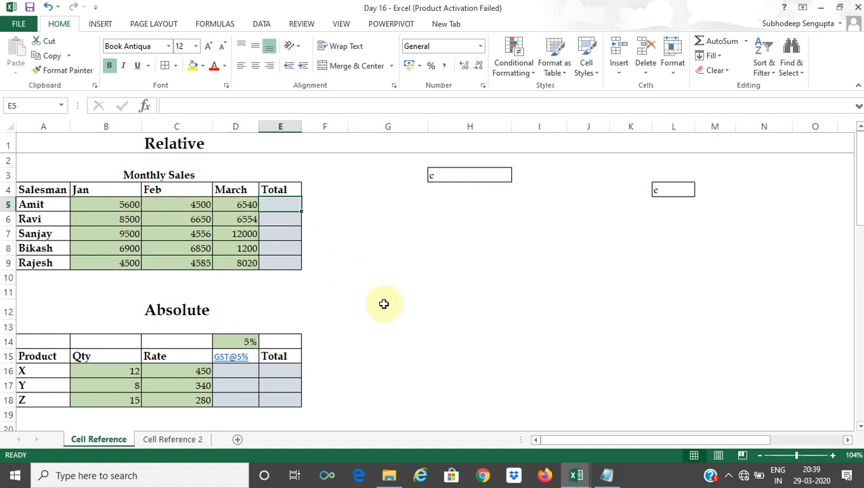
{"action": "type", "text": "="}
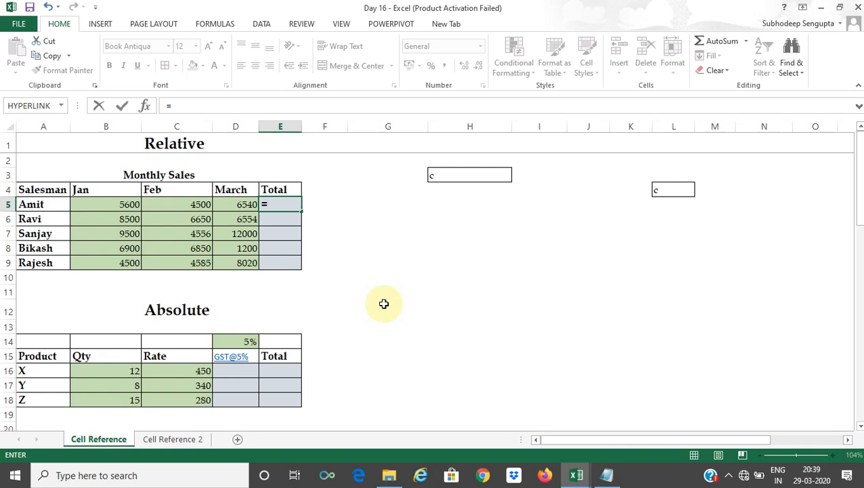
{"action": "type", "text": "00"}
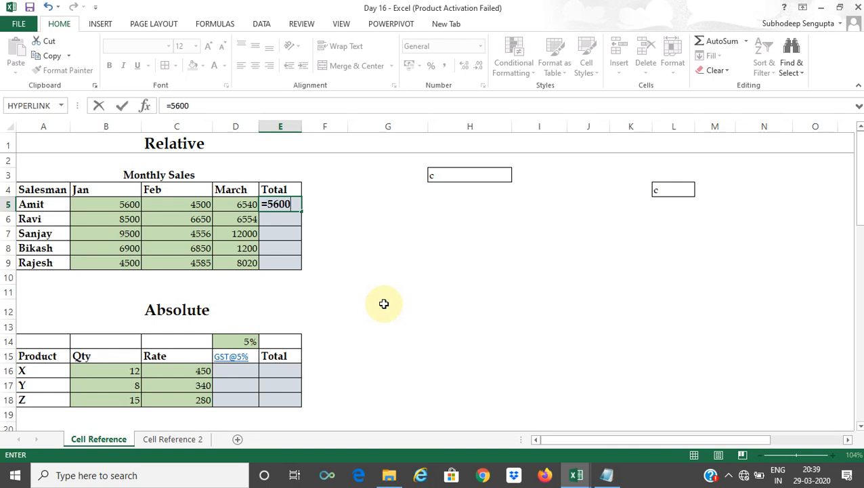
{"action": "type", "text": "+45"}
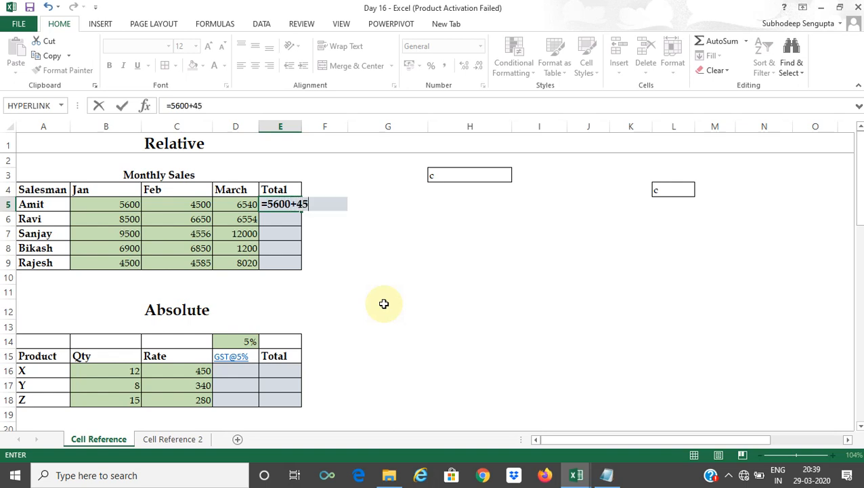
{"action": "type", "text": "00+6540"}
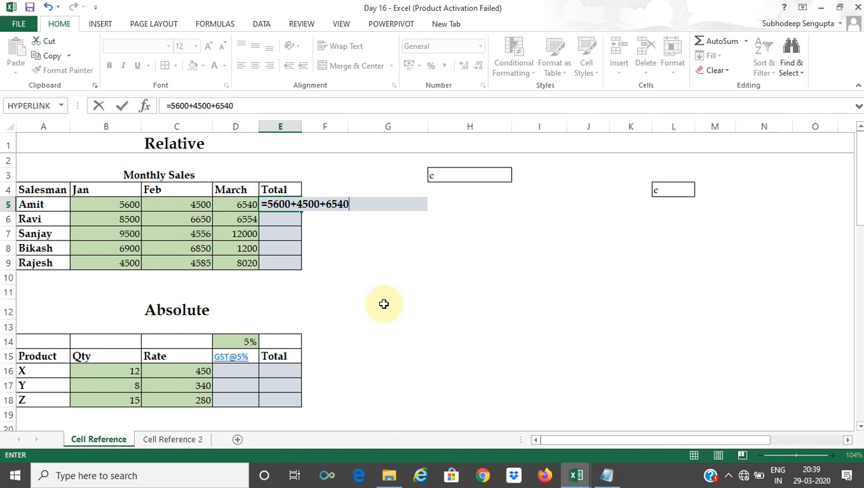
{"action": "key", "text": "Return"}
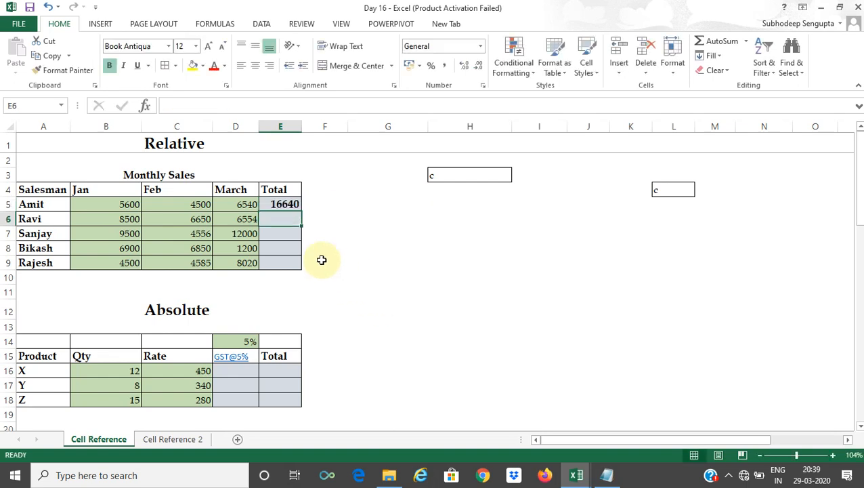
Step: Fill the literal-number total from E5 down to E9, and clear the Total column entries
{"action": "left_click", "coordinate": [285, 201]}
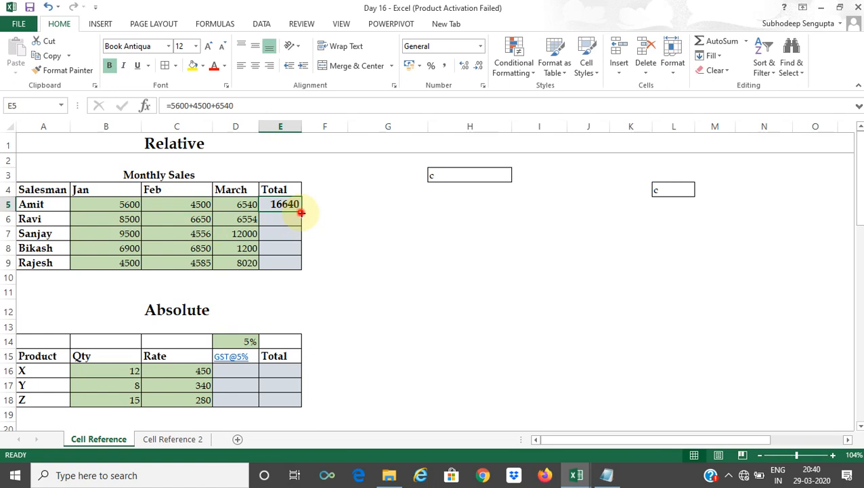
{"action": "left_click_drag", "start_coordinate": [301, 213], "coordinate": [302, 273]}
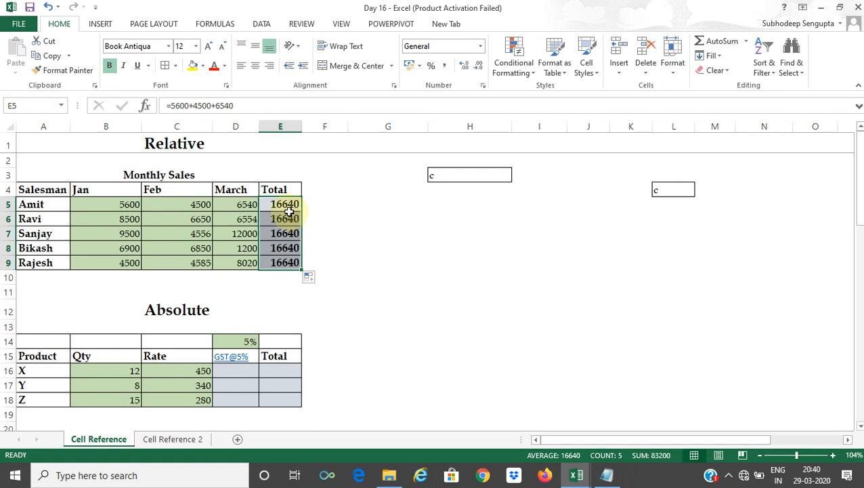
{"action": "left_click_drag", "start_coordinate": [285, 218], "coordinate": [285, 272]}
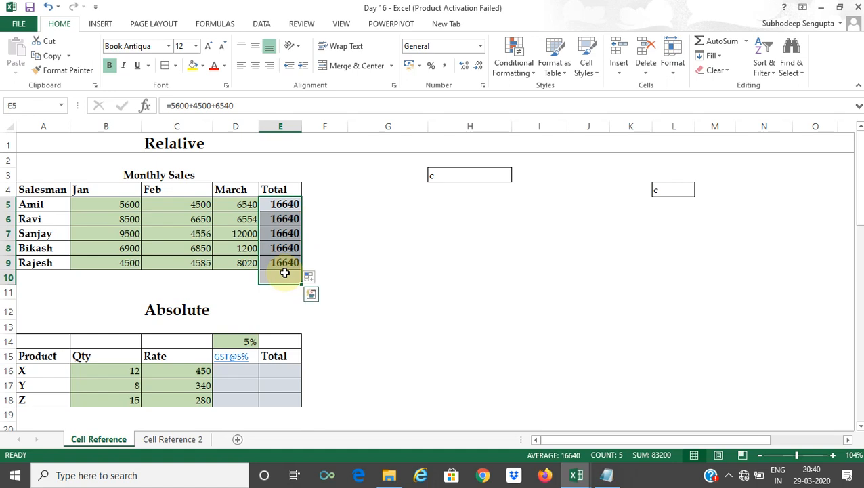
{"action": "key", "text": "Delete"}
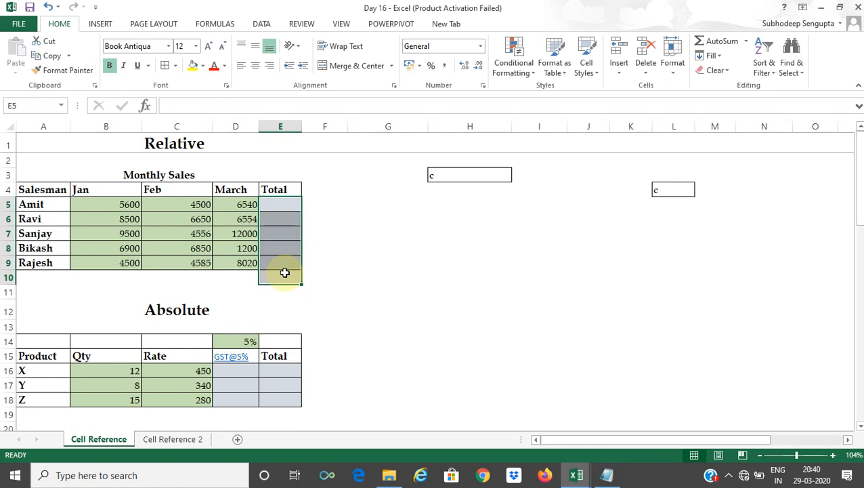
Step: Enter the formula =b5+c5+d5 in E5 to total the first salesman's monthly sales with cell references
{"action": "left_click", "coordinate": [273, 202]}
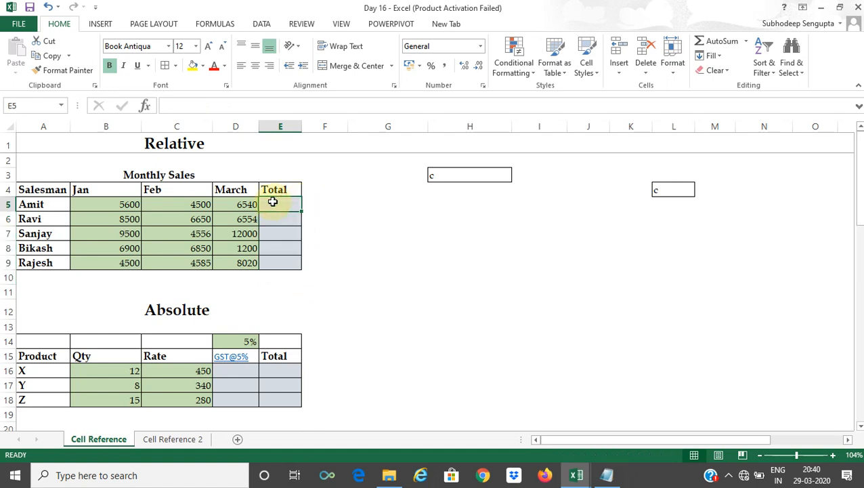
{"action": "type", "text": "="}
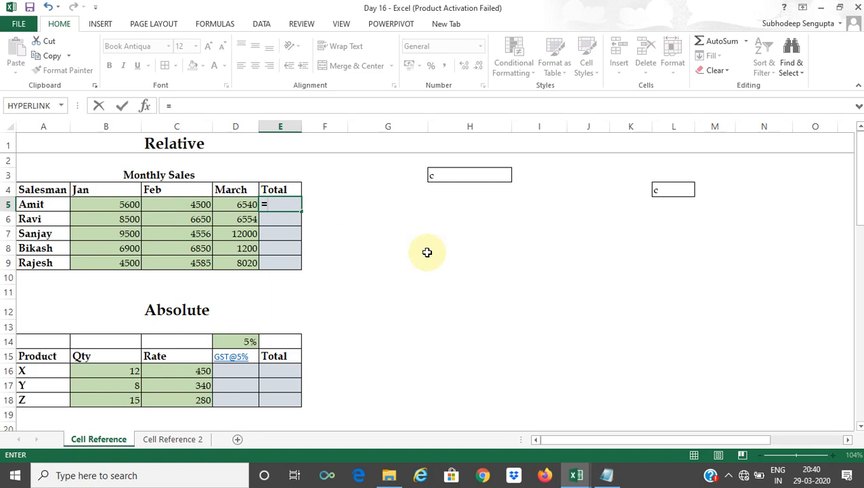
{"action": "type", "text": "b5"}
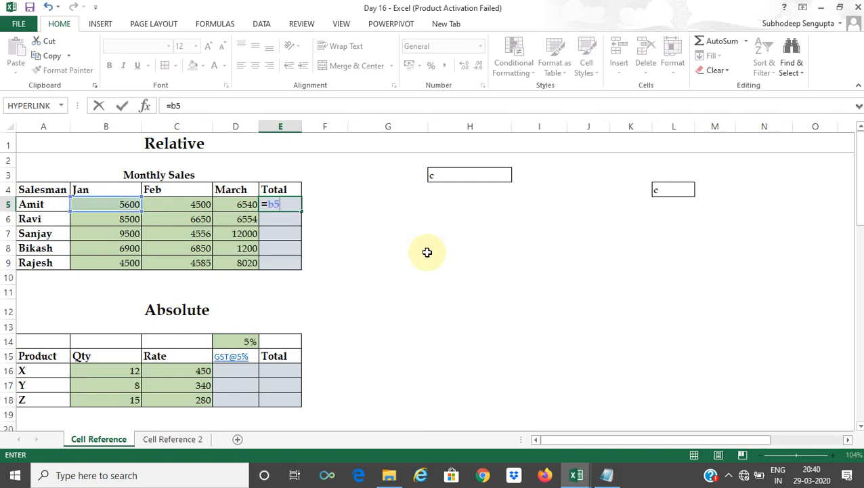
{"action": "type", "text": "+c5+"}
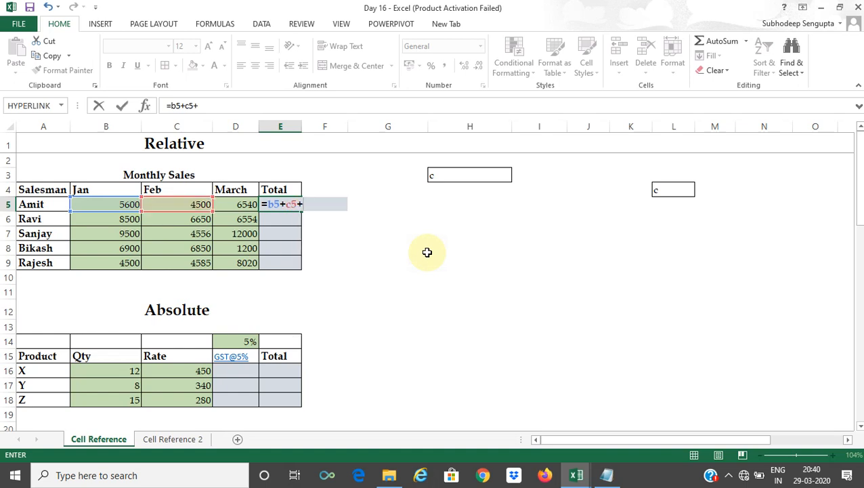
{"action": "type", "text": "d5"}
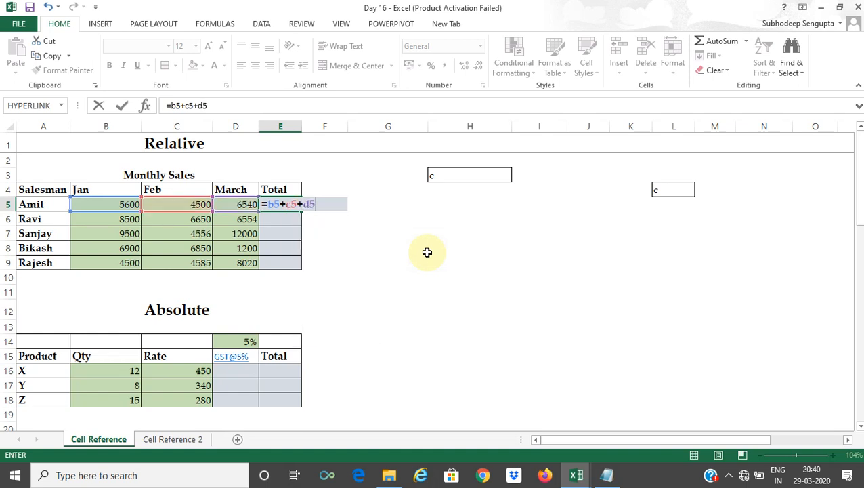
{"action": "key", "text": "Return"}
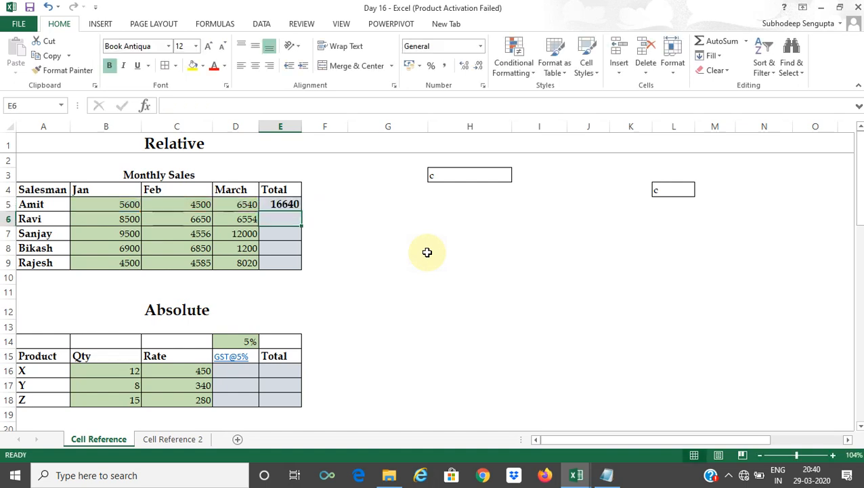
Step: Copy the E5 total formula down to E6 and inspect the cells that the copied formula references
{"action": "left_click", "coordinate": [281, 203]}
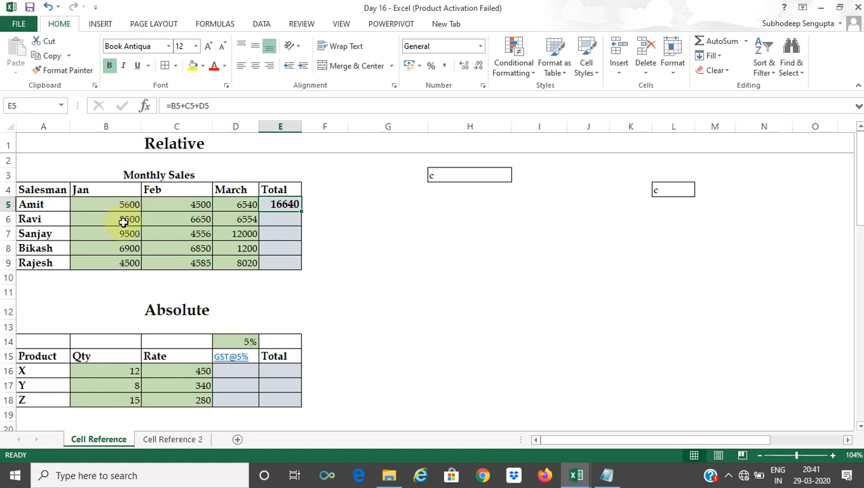
{"action": "left_click_drag", "start_coordinate": [301, 213], "coordinate": [302, 222]}
{"action": "left_click", "coordinate": [284, 218]}
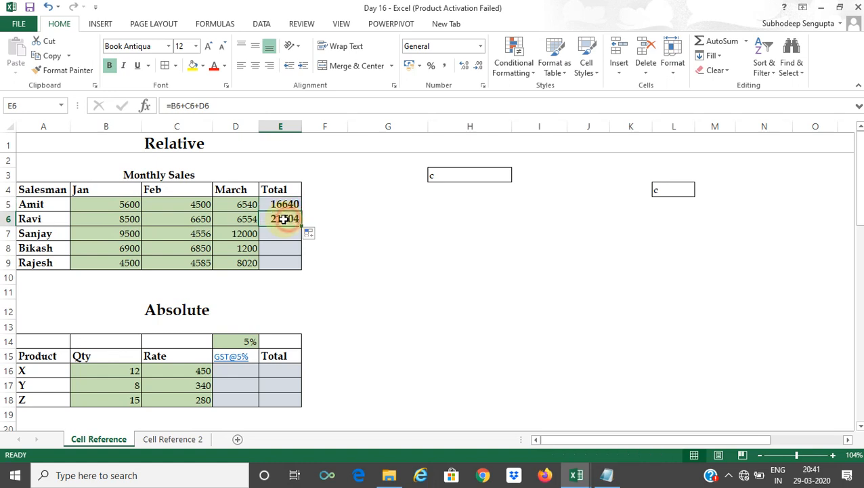
{"action": "double_click", "coordinate": [285, 218]}
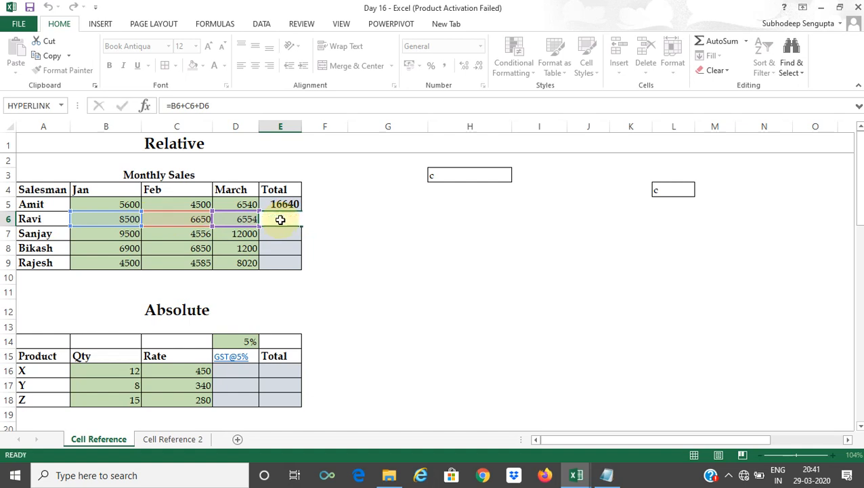
{"action": "key", "text": "Return"}
Step: Fill the total formula from E6 down to E9 and check the formula in E9
{"action": "left_click", "coordinate": [280, 219]}
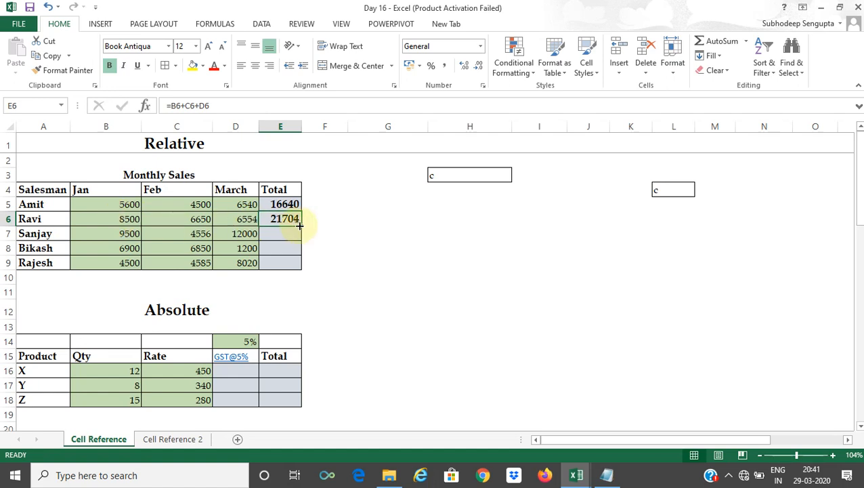
{"action": "left_click_drag", "start_coordinate": [302, 226], "coordinate": [299, 265]}
{"action": "left_click", "coordinate": [274, 266]}
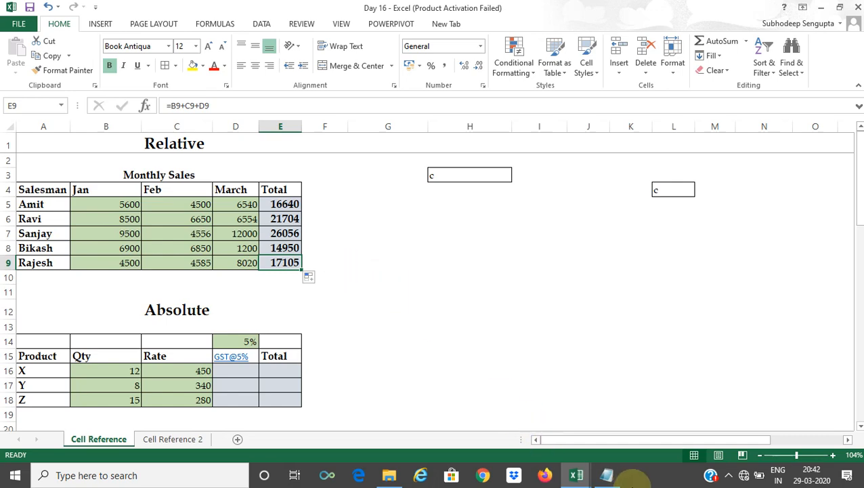
Step: Switch to Notepad to review the Absolute/Fixed Cell Reference entry in the types list, and return to Excel
{"action": "left_click", "coordinate": [609, 474]}
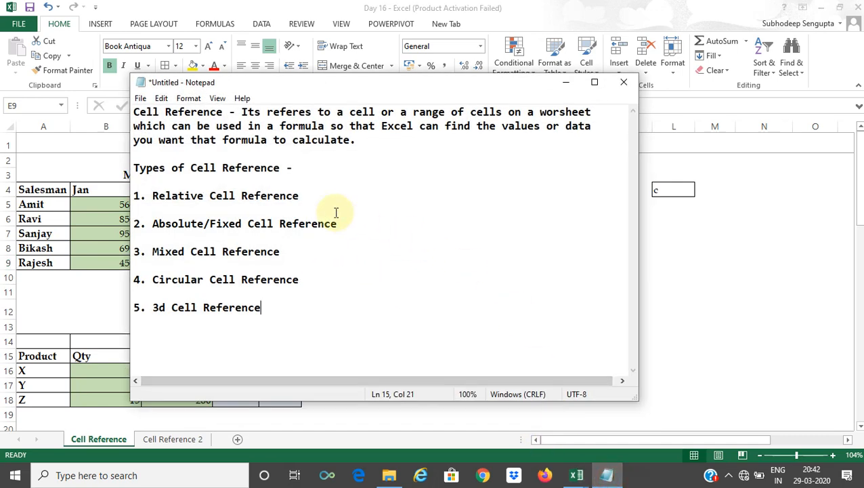
{"action": "left_click", "coordinate": [209, 224]}
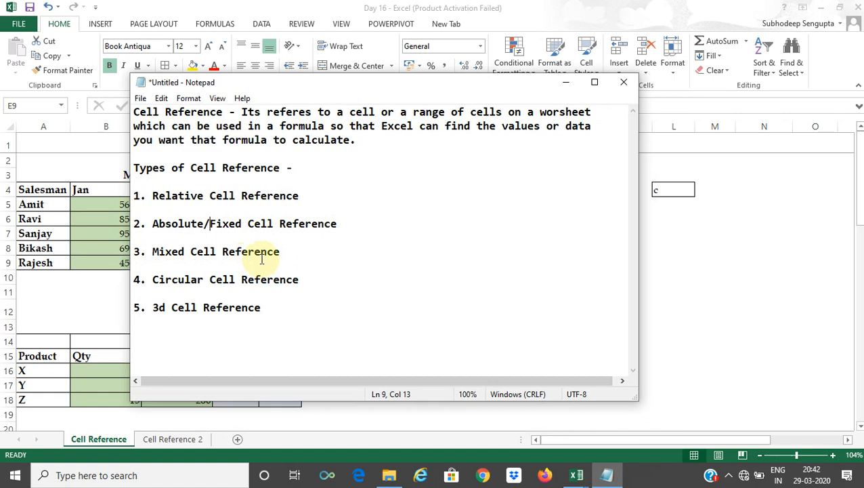
{"action": "left_click", "coordinate": [735, 257]}
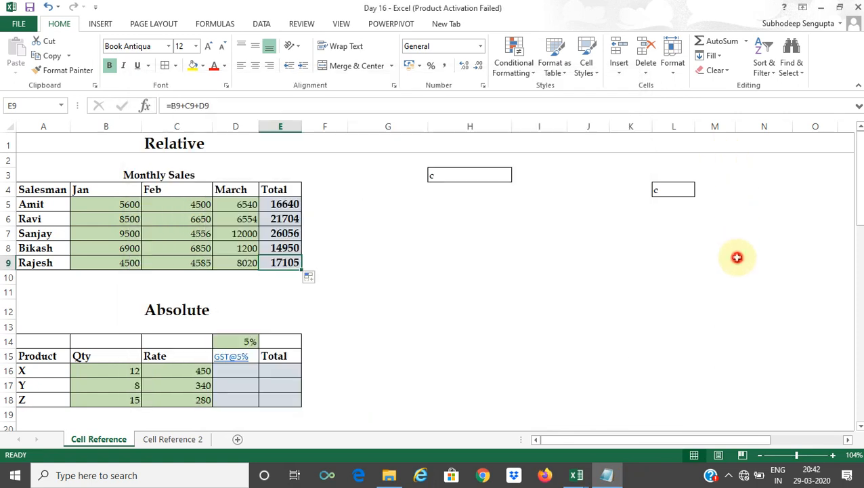
Step: In the Absolute table, calculate product X's GST in D16 with the formula =B16*C16*D14
{"action": "scroll", "coordinate": [280, 262], "scroll_direction": "down", "scroll_amount": 1}
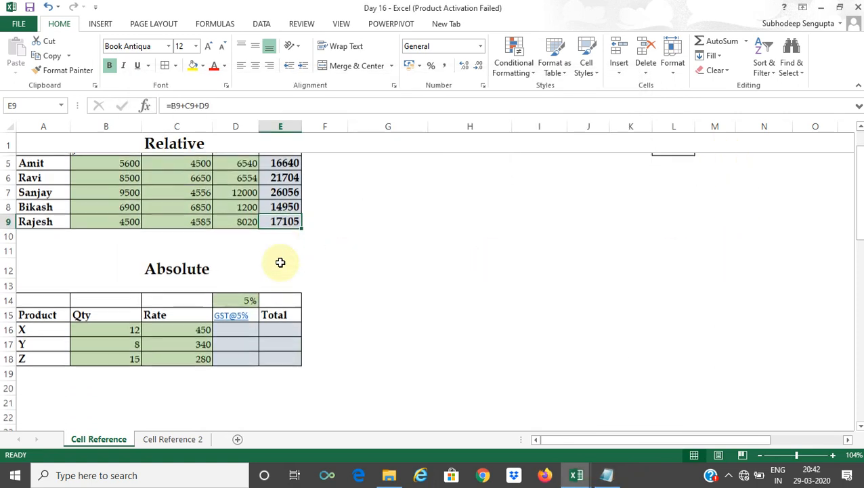
{"action": "left_click", "coordinate": [421, 220]}
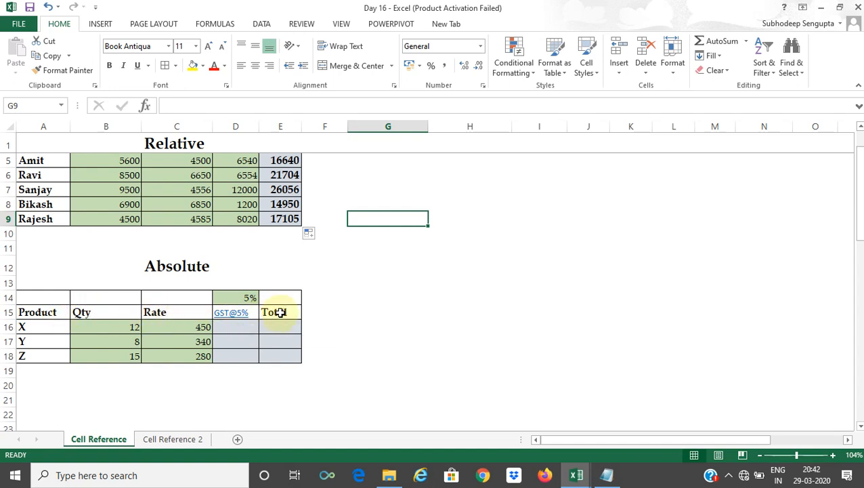
{"action": "left_click", "coordinate": [226, 327]}
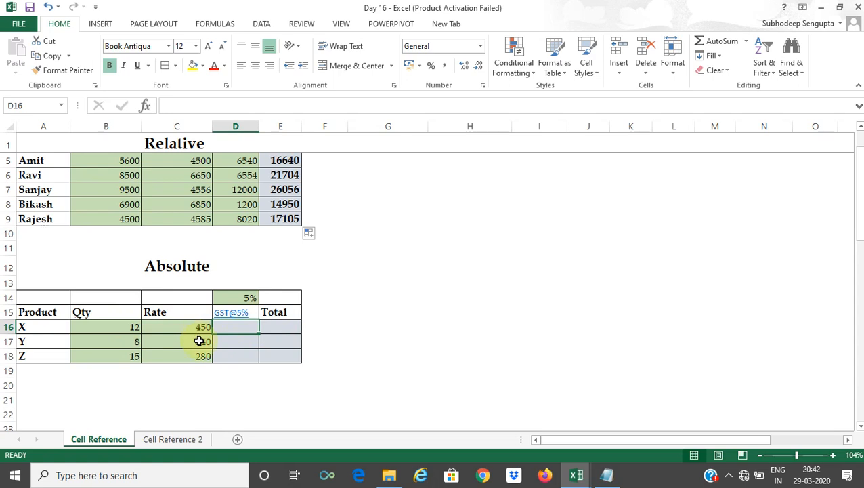
{"action": "left_click", "coordinate": [270, 326]}
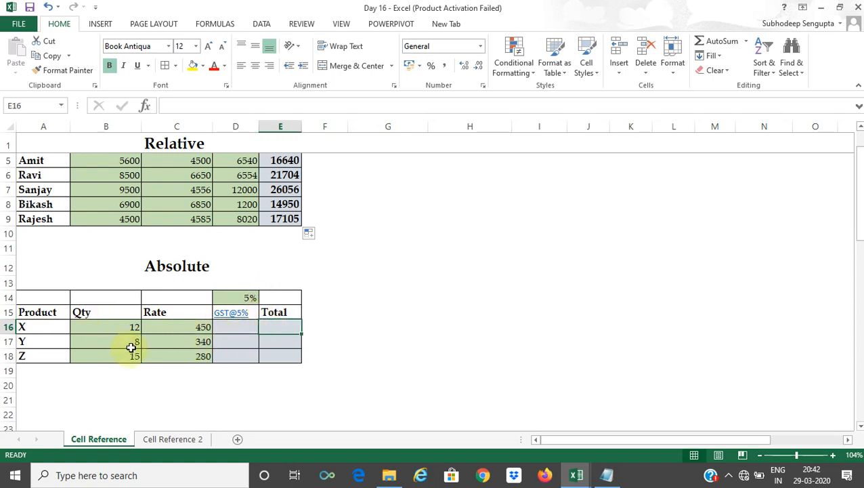
{"action": "left_click", "coordinate": [227, 327]}
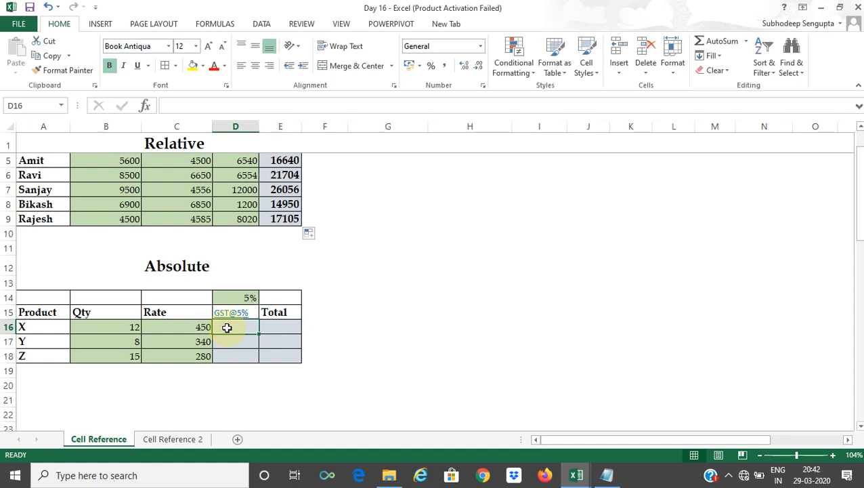
{"action": "type", "text": "="}
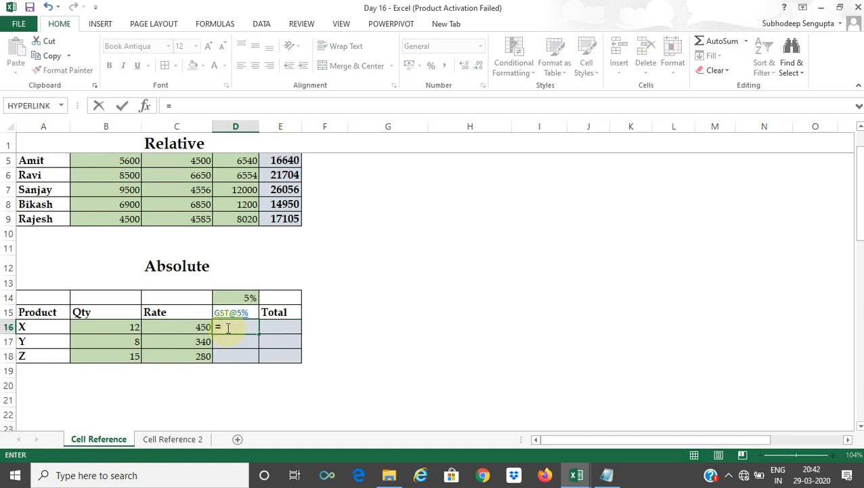
{"action": "left_click", "coordinate": [116, 329]}
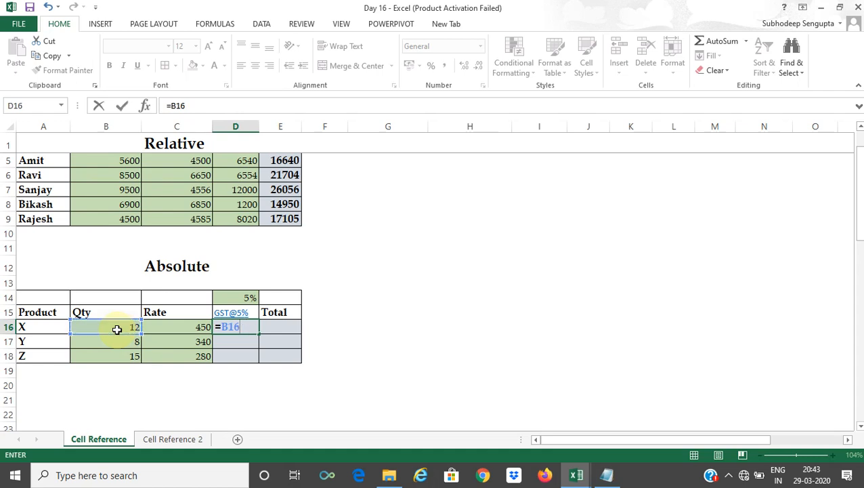
{"action": "type", "text": "*"}
{"action": "left_click", "coordinate": [169, 329]}
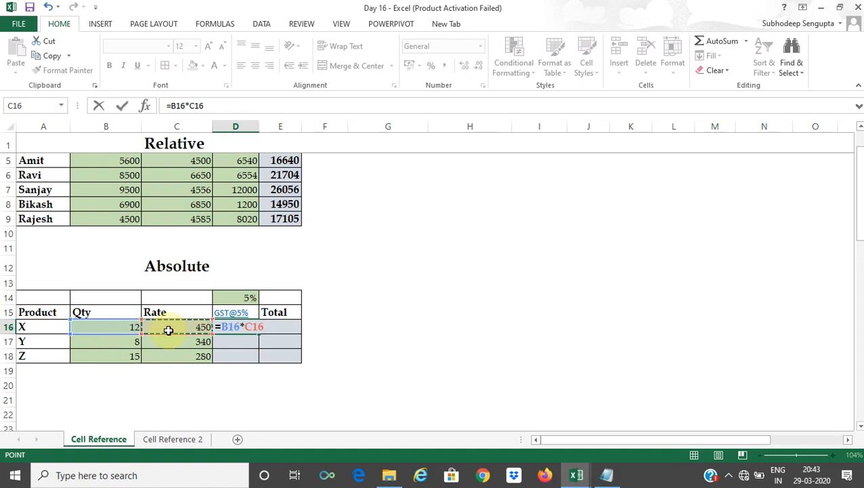
{"action": "type", "text": "*"}
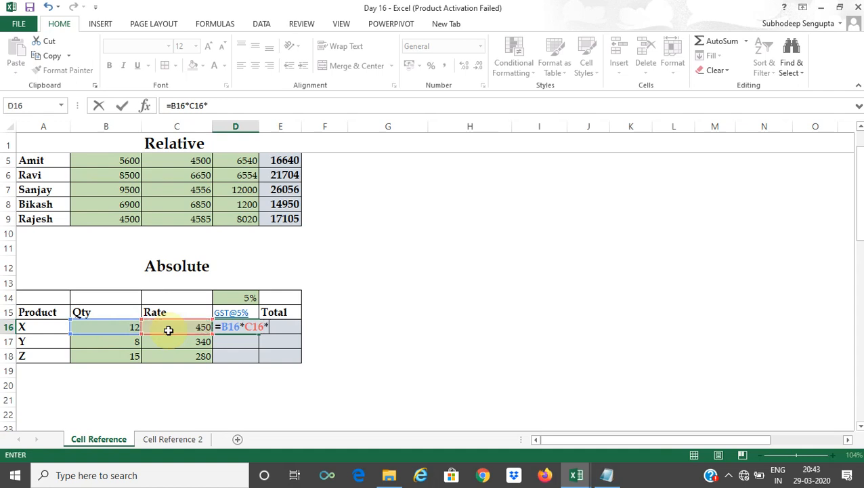
{"action": "left_click", "coordinate": [246, 298]}
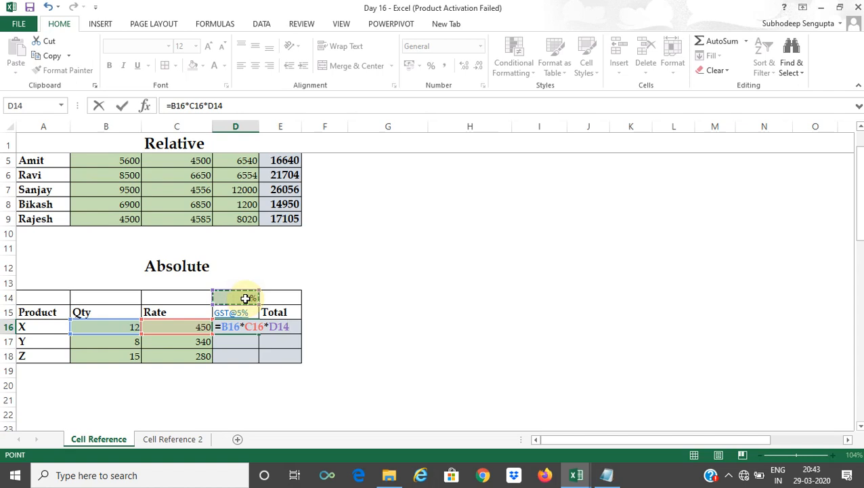
{"action": "key", "text": "Return"}
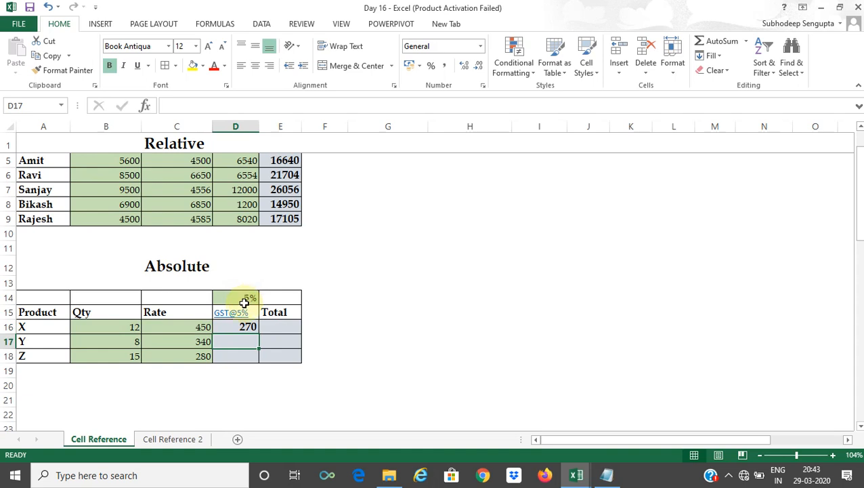
Step: Fill product X's GST formula from D16 down to D18 and check the copied formulas in D18 and D17
{"action": "left_click", "coordinate": [242, 328]}
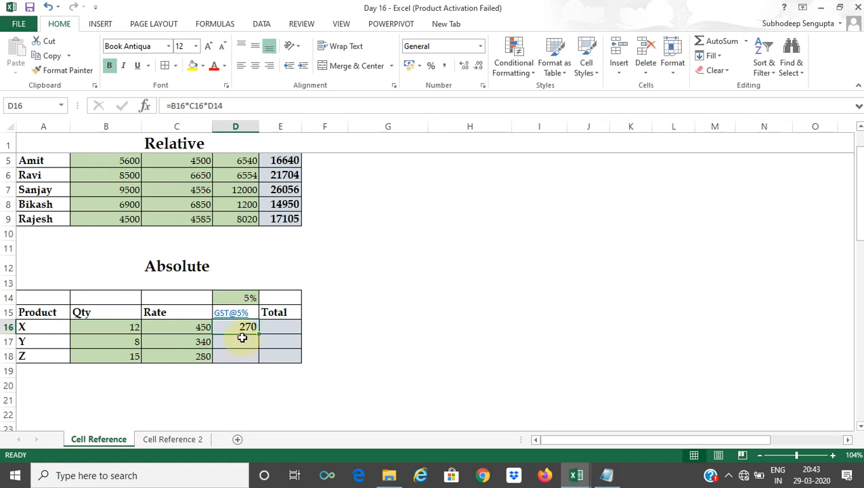
{"action": "left_click_drag", "start_coordinate": [258, 333], "coordinate": [256, 358]}
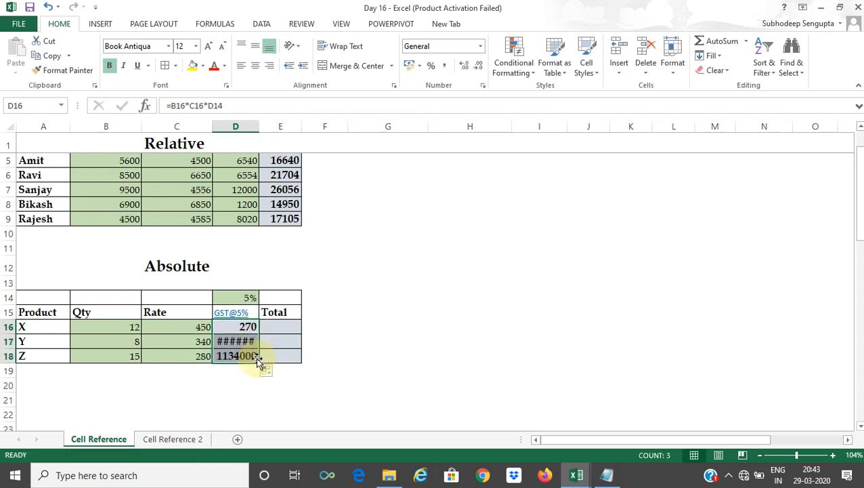
{"action": "left_click", "coordinate": [242, 357]}
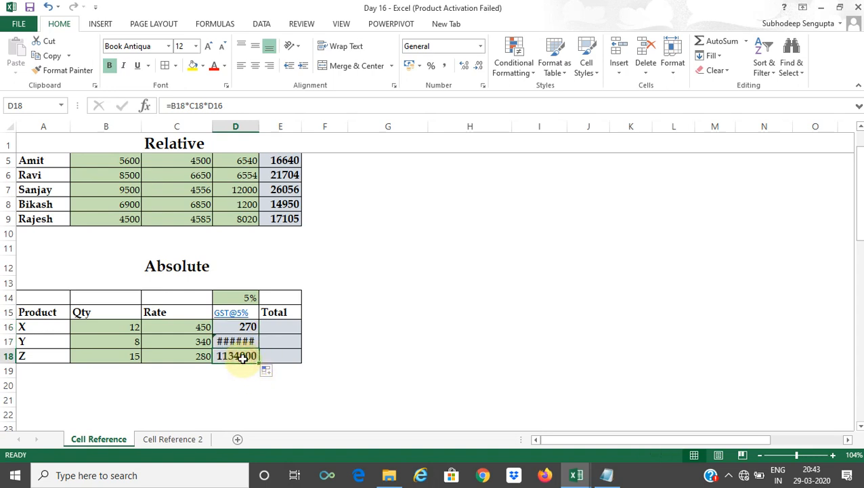
{"action": "left_click", "coordinate": [242, 342]}
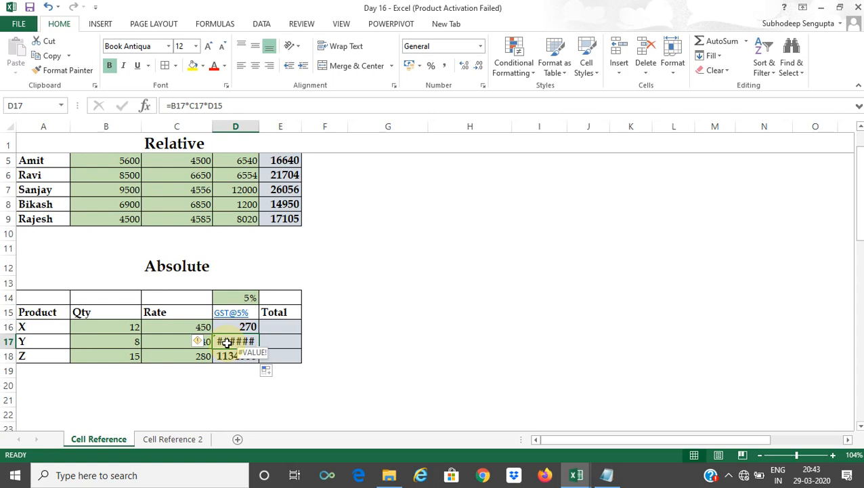
Step: Go back to the Monthly Sales table and open the total formula in E6 to see which cells it references
{"action": "scroll", "coordinate": [206, 214], "scroll_direction": "up", "scroll_amount": 1}
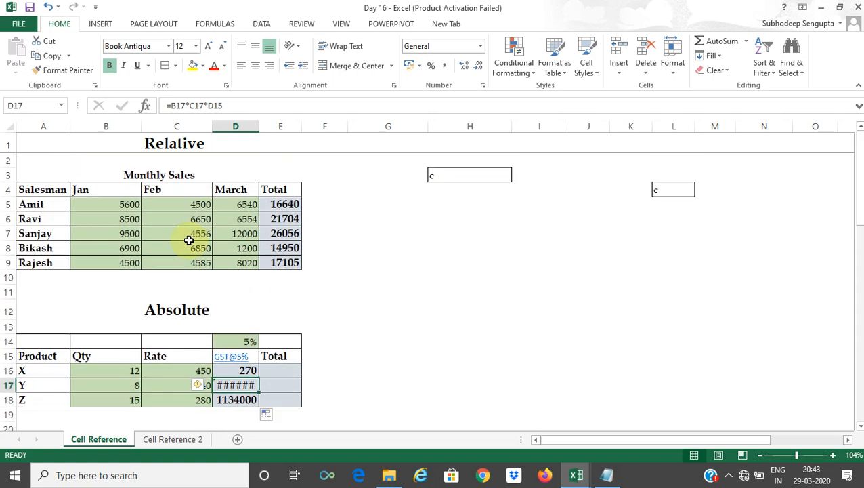
{"action": "left_click", "coordinate": [291, 209]}
{"action": "left_click", "coordinate": [285, 218]}
{"action": "double_click", "coordinate": [286, 219]}
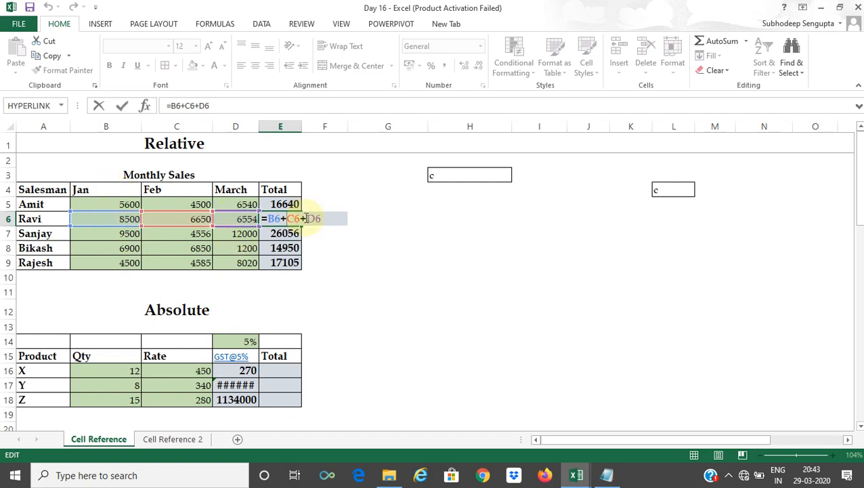
{"action": "left_click", "coordinate": [285, 203]}
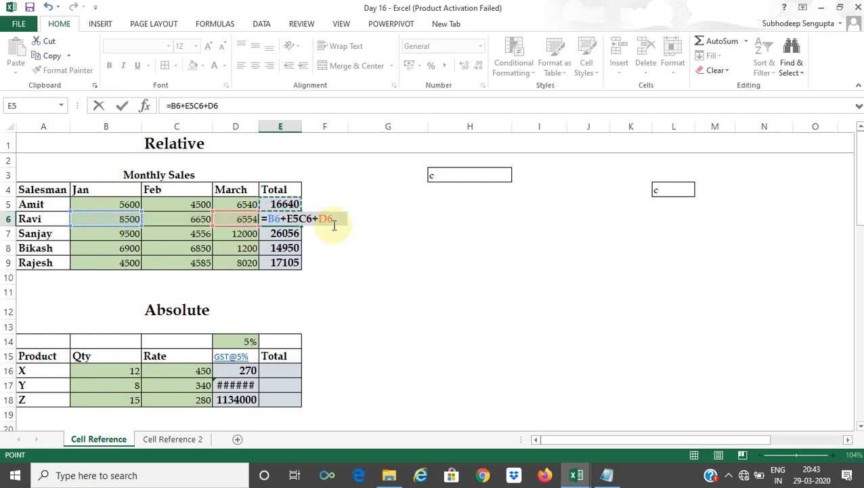
{"action": "key", "text": "ctrl+z"}
{"action": "key", "text": "Return"}
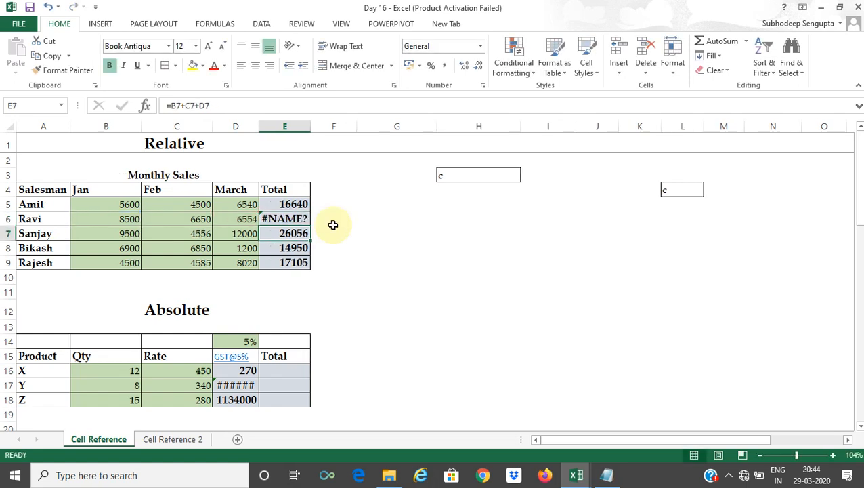
{"action": "left_click", "coordinate": [308, 219]}
{"action": "key", "text": "ctrl+z"}
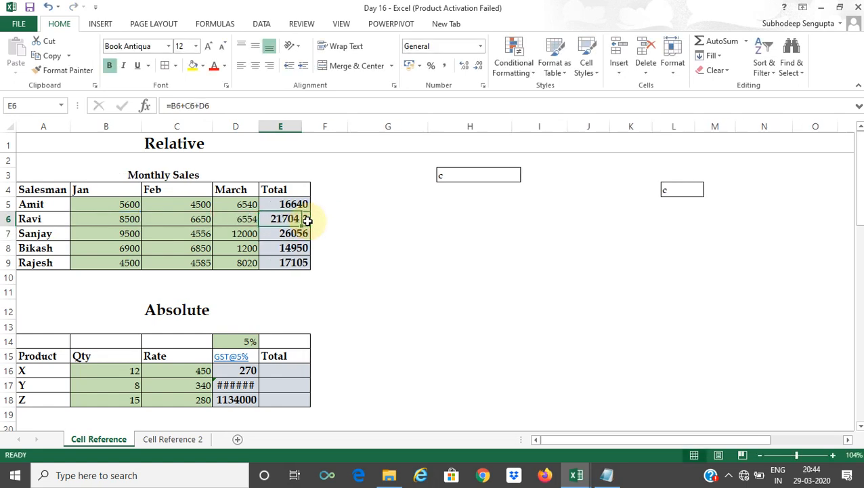
Step: Compare the cells referenced by the total formulas in E5 and E6 of the Monthly Sales table
{"action": "double_click", "coordinate": [287, 206]}
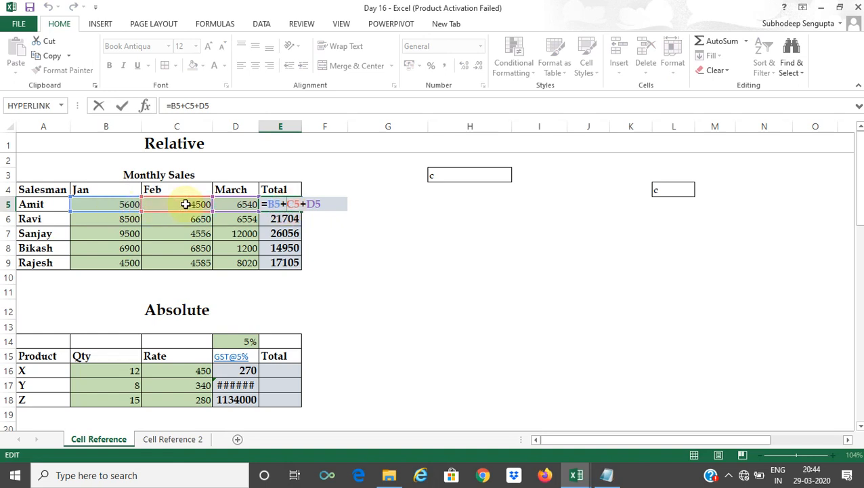
{"action": "key", "text": "Escape"}
{"action": "double_click", "coordinate": [272, 218]}
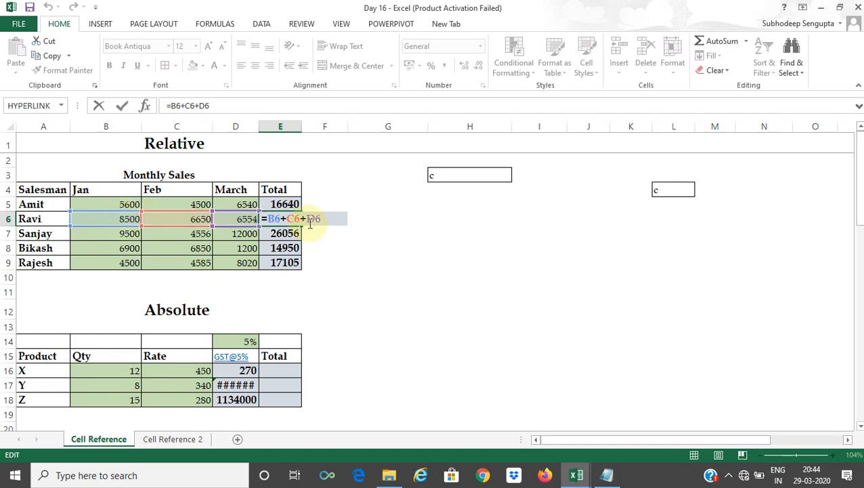
{"action": "key", "text": "Return"}
Step: Compare the cells referenced by the GST formulas of products X and Y in D16 and D17
{"action": "left_click", "coordinate": [246, 371]}
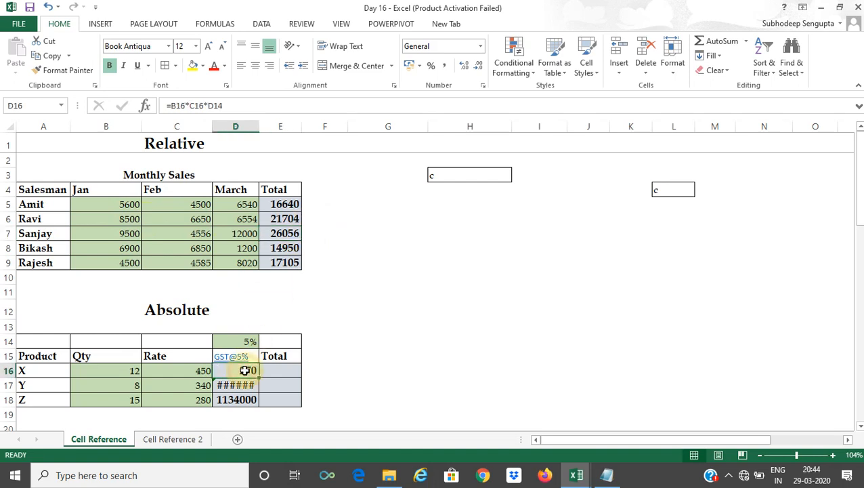
{"action": "double_click", "coordinate": [245, 371]}
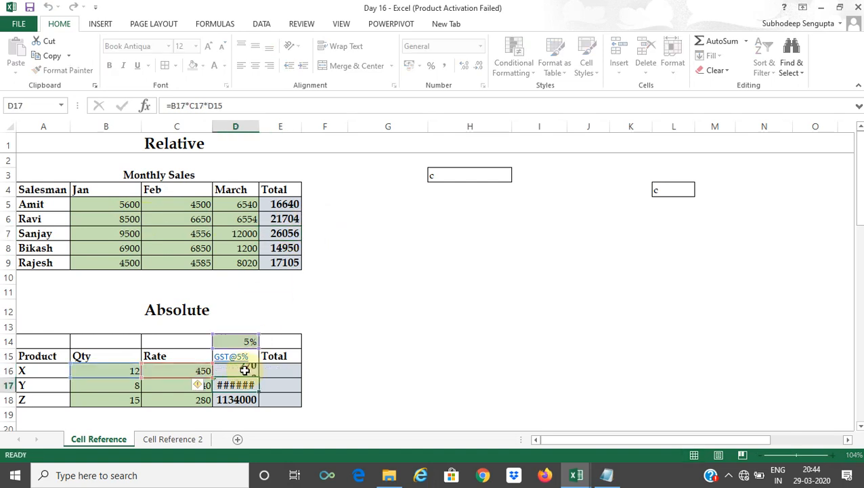
{"action": "key", "text": "Return"}
{"action": "double_click", "coordinate": [240, 384]}
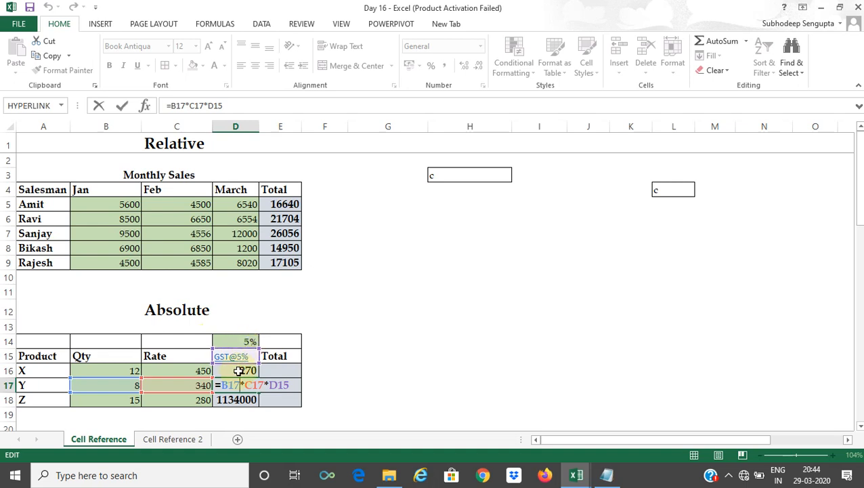
{"action": "left_click", "coordinate": [277, 386]}
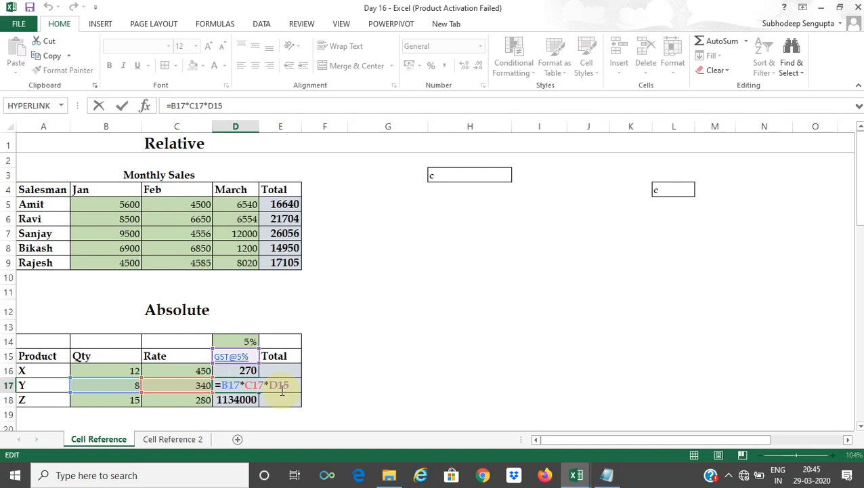
{"action": "key", "text": "Return"}
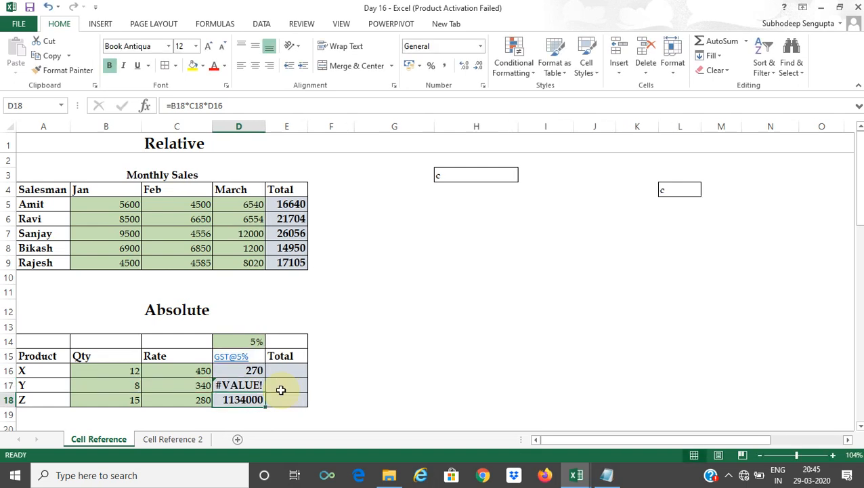
Step: Recheck product Y's GST cell D17 and examine which cells product Z's GST formula in D18 references
{"action": "left_click", "coordinate": [254, 384]}
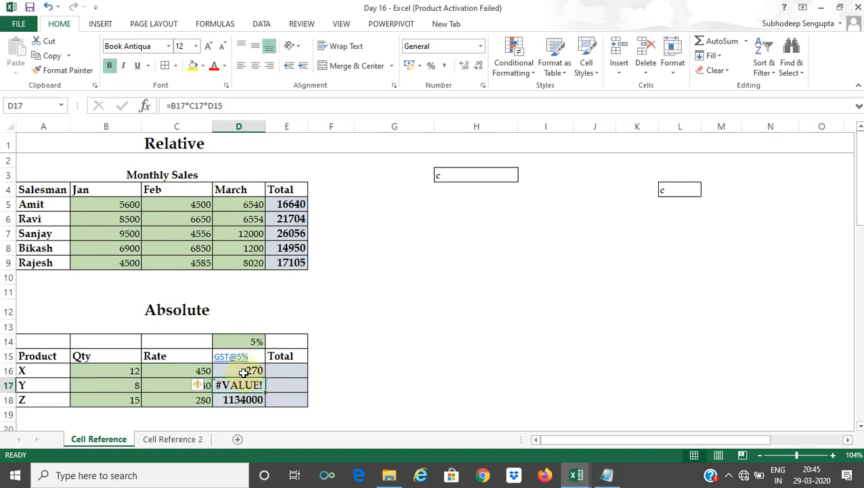
{"action": "left_click", "coordinate": [252, 399]}
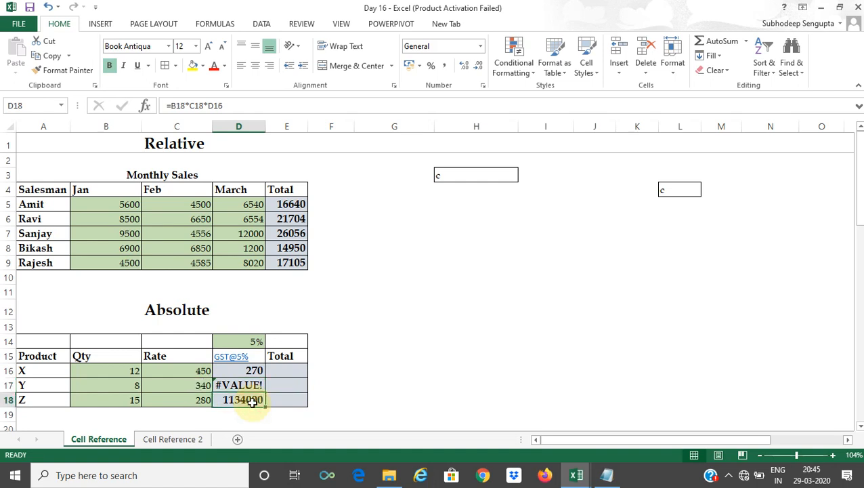
{"action": "double_click", "coordinate": [252, 400]}
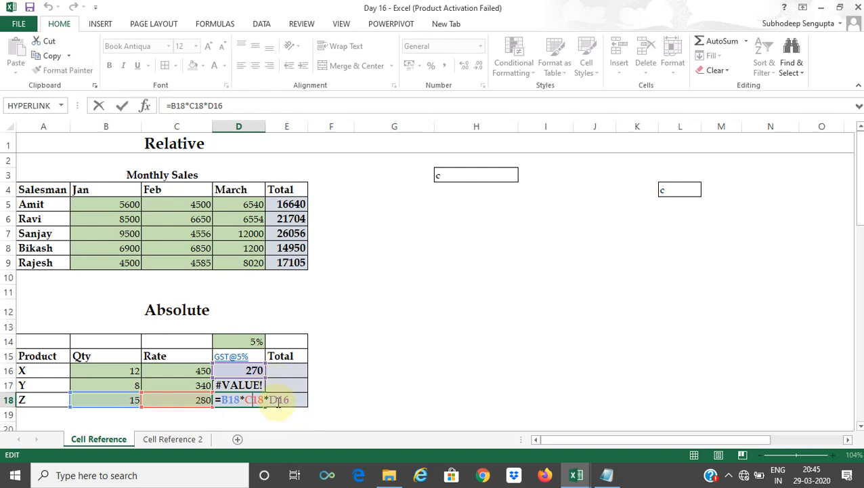
{"action": "key", "text": "Return"}
Step: Make the GST rate reference absolute in product X's formula in D16, giving =B16*C16*$D$14
{"action": "left_click", "coordinate": [239, 371]}
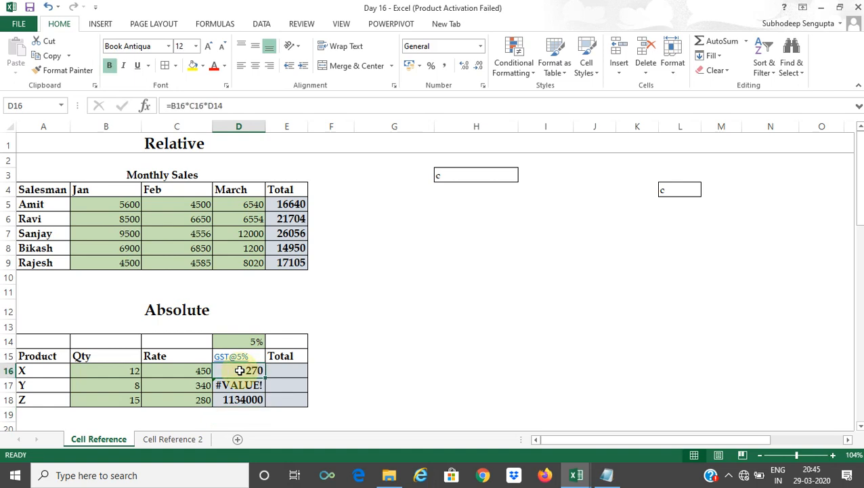
{"action": "double_click", "coordinate": [239, 371]}
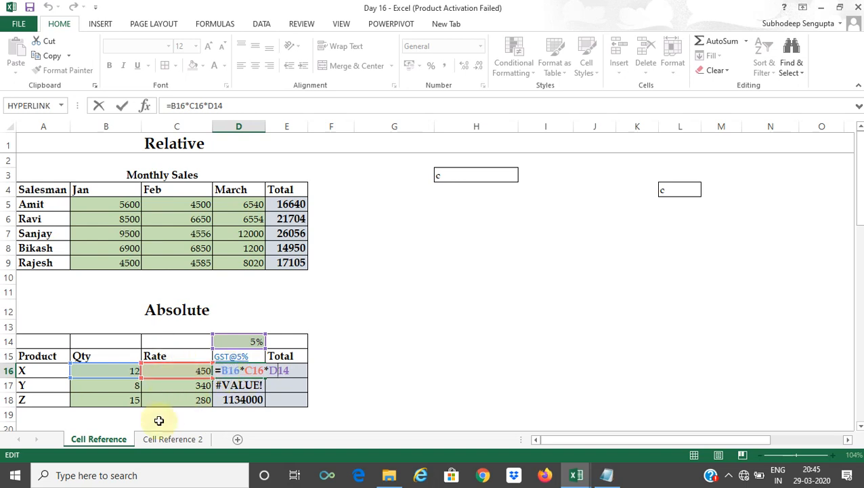
{"action": "left_click", "coordinate": [278, 369]}
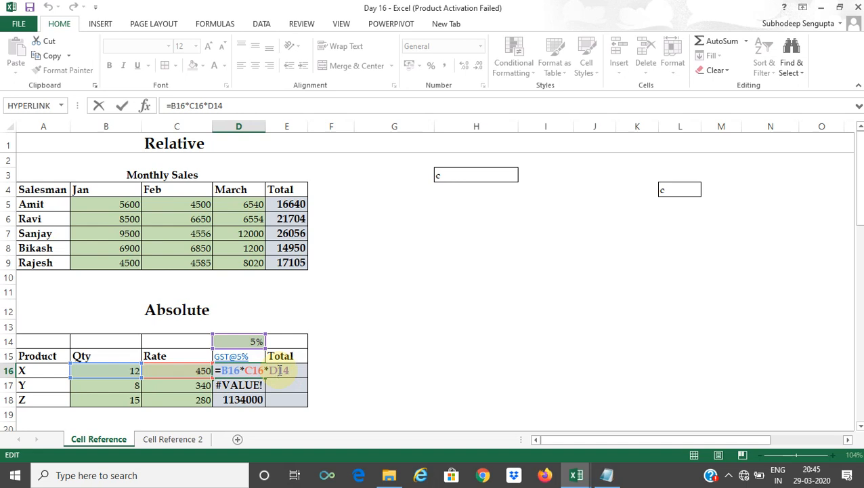
{"action": "key", "text": "F4"}
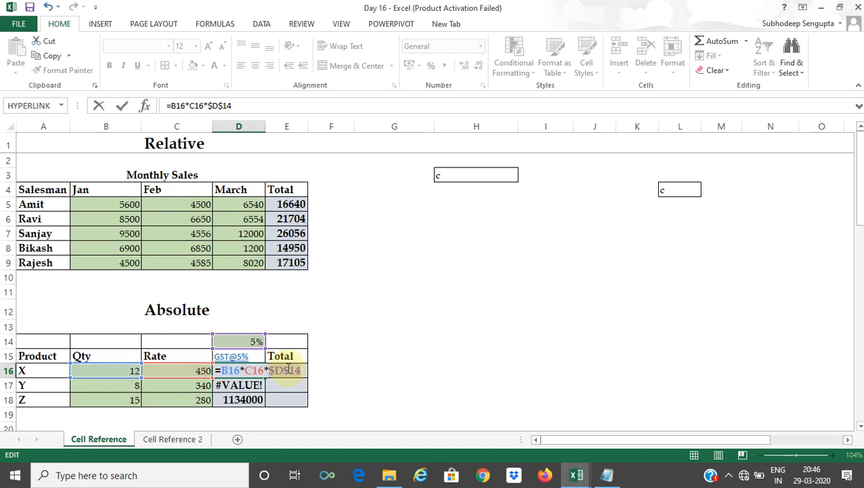
{"action": "key", "text": "Return"}
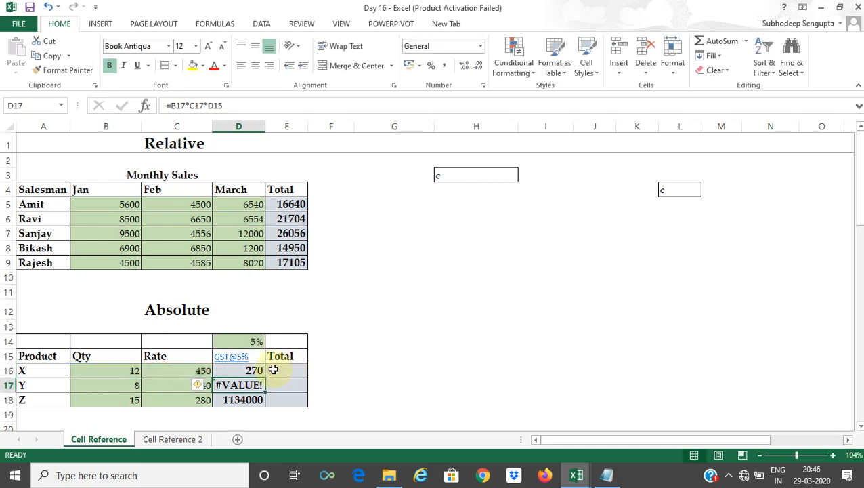
Step: Fill the corrected GST formula from D16 down to D18 and inspect the references in D17
{"action": "left_click", "coordinate": [251, 371]}
{"action": "left_click_drag", "start_coordinate": [266, 378], "coordinate": [262, 402]}
{"action": "left_click", "coordinate": [251, 385]}
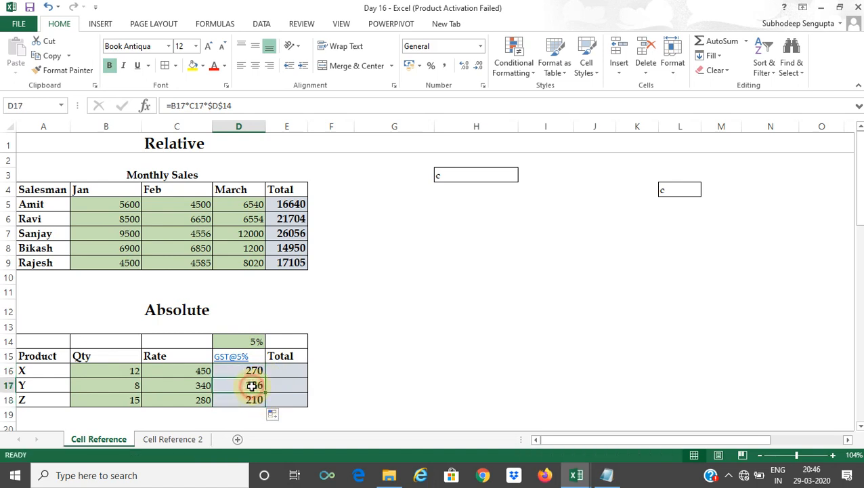
{"action": "double_click", "coordinate": [252, 385]}
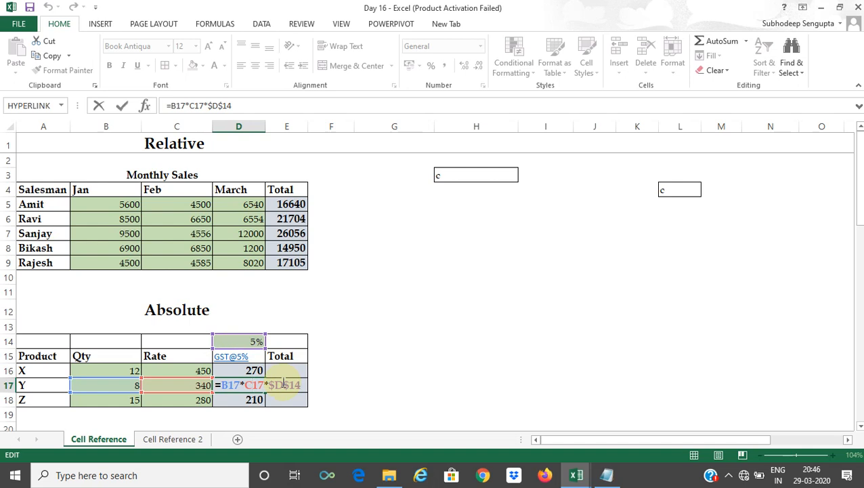
{"action": "key", "text": "Return"}
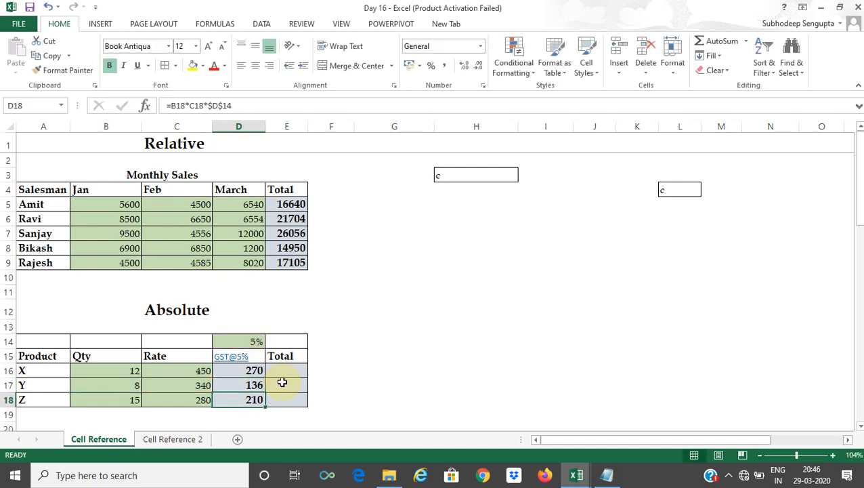
Step: Enter product X's total in E16 as quantity times rate plus GST, using the formula =(B16*C16)+D16
{"action": "left_click", "coordinate": [282, 371]}
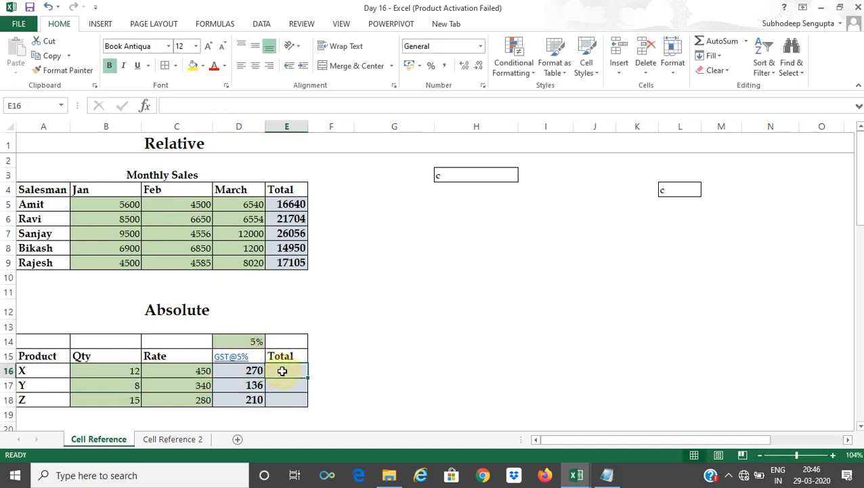
{"action": "type", "text": "="}
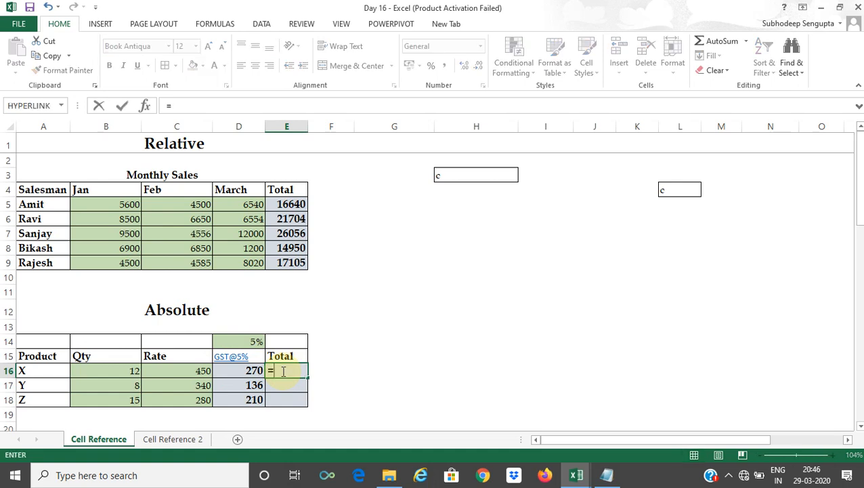
{"action": "left_click", "coordinate": [126, 372]}
{"action": "type", "text": "*"}
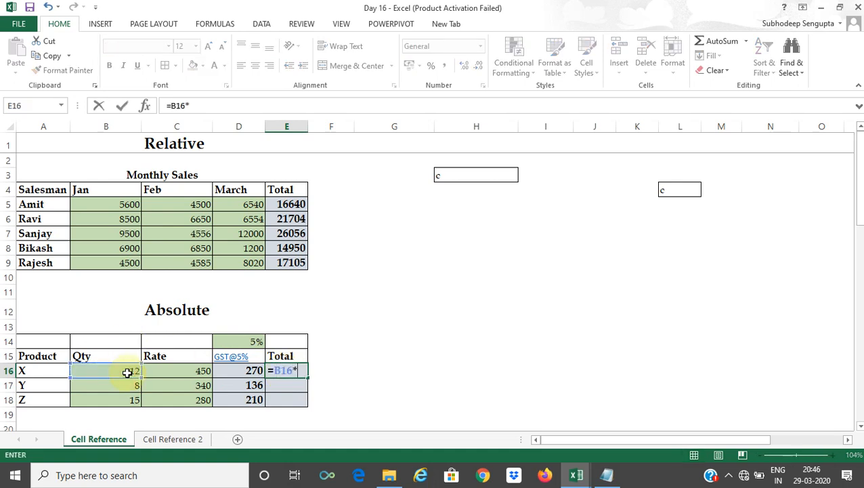
{"action": "left_click", "coordinate": [187, 371]}
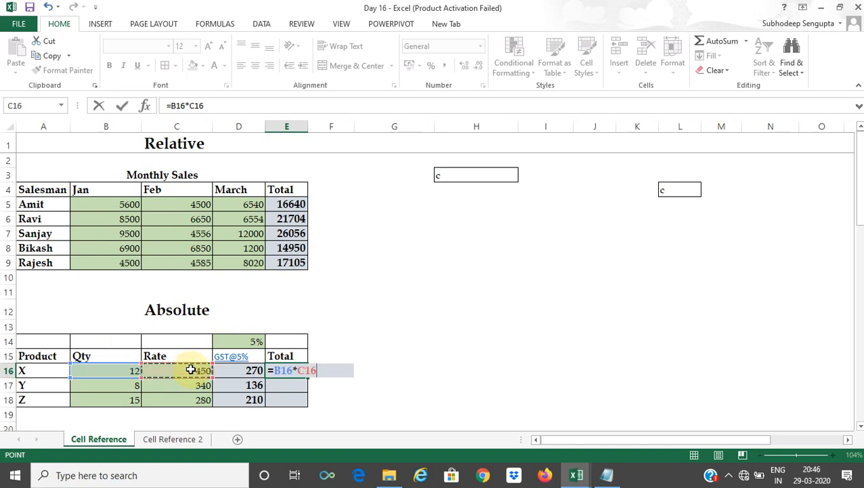
{"action": "type", "text": "*"}
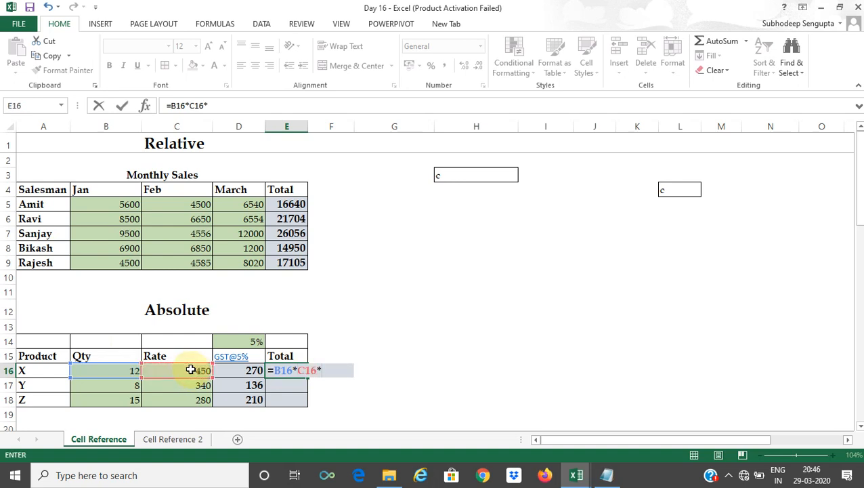
{"action": "key", "text": "BackSpace"}
{"action": "type", "text": ")"}
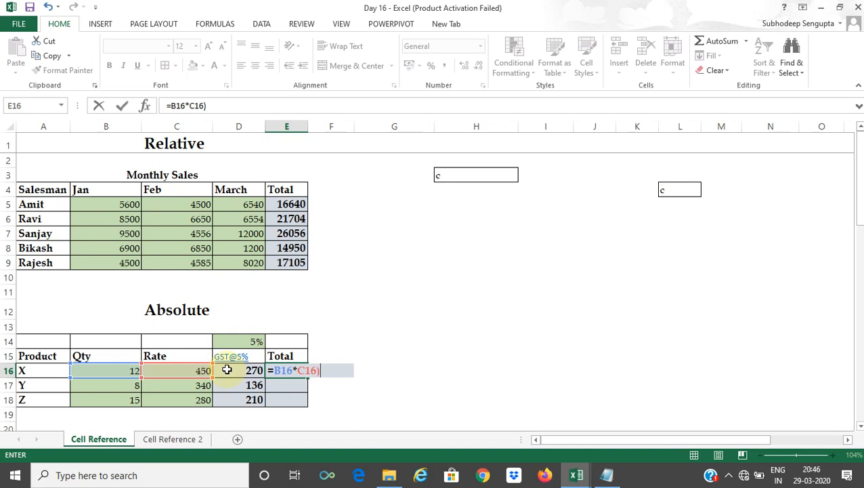
{"action": "left_click", "coordinate": [274, 370]}
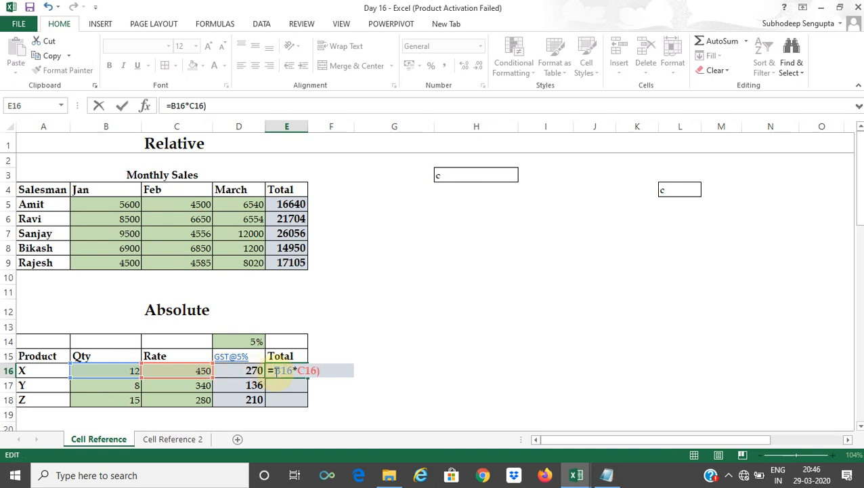
{"action": "type", "text": "(B16"}
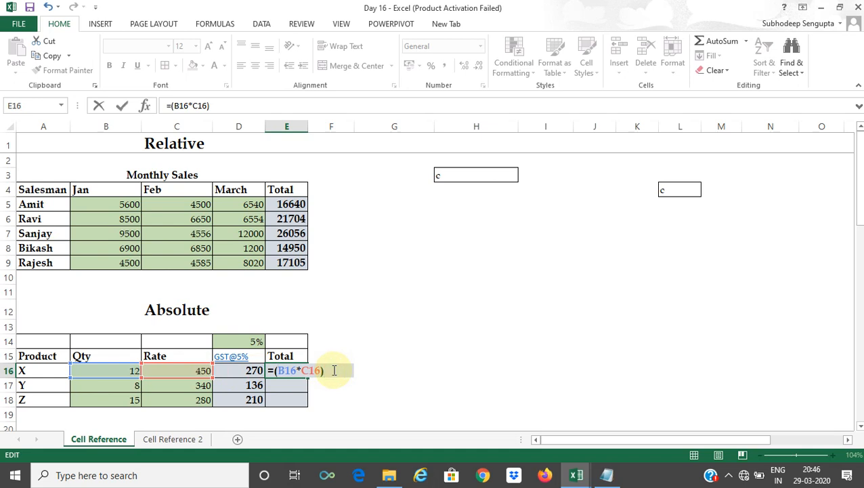
{"action": "type", "text": "*"}
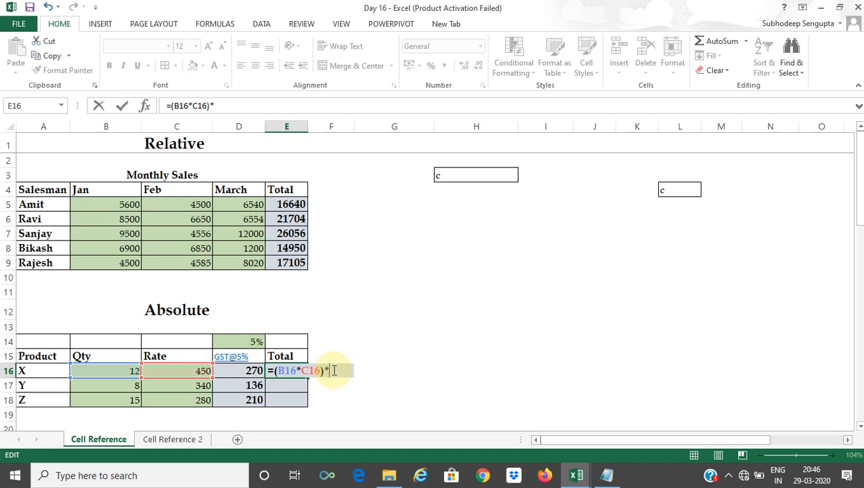
{"action": "key", "text": "BackSpace"}
{"action": "type", "text": "+"}
{"action": "left_click", "coordinate": [245, 370]}
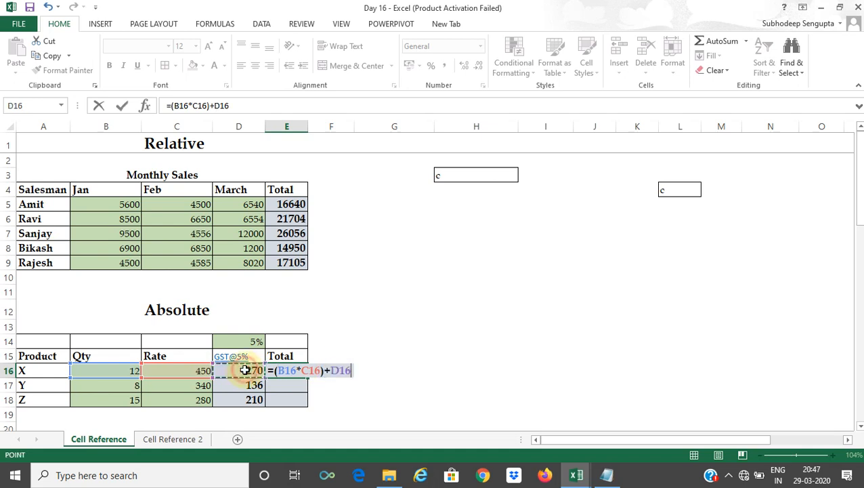
{"action": "key", "text": "Return"}
Step: Fill the Total formula from E16 down to E18 and inspect the formulas for products X, Y and Z
{"action": "left_click", "coordinate": [287, 371]}
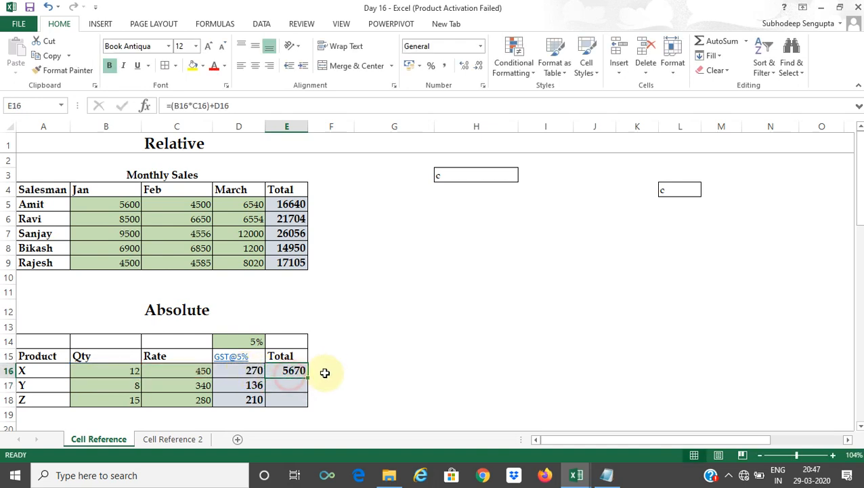
{"action": "double_click", "coordinate": [308, 379]}
{"action": "left_click", "coordinate": [299, 384]}
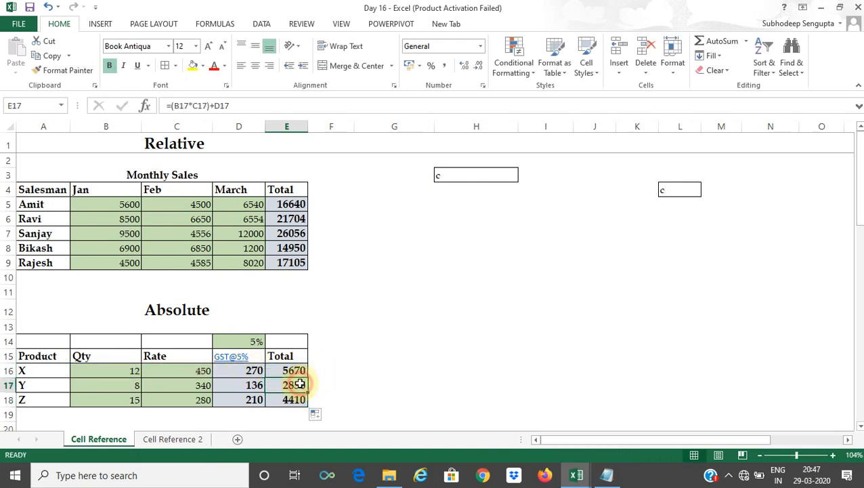
{"action": "left_click", "coordinate": [293, 367]}
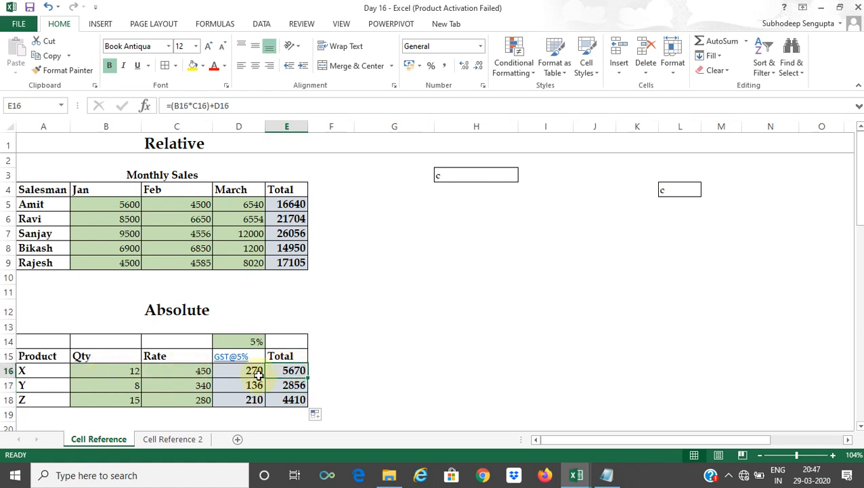
{"action": "left_click", "coordinate": [295, 398]}
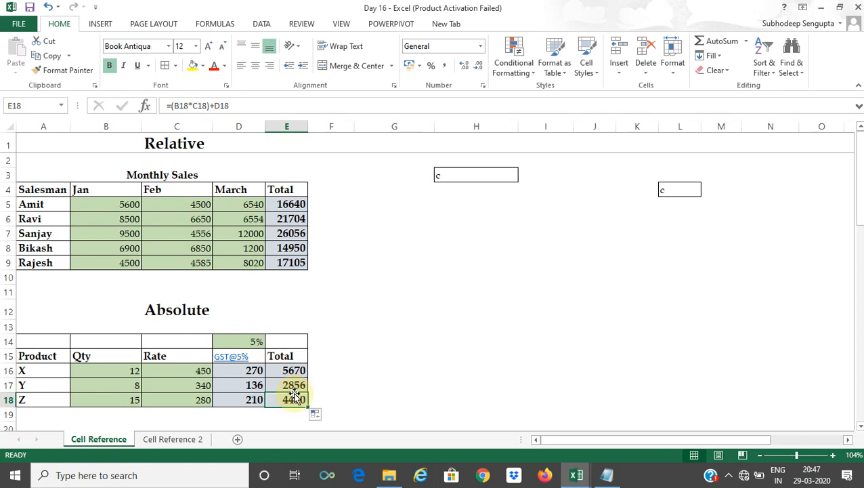
Step: Switch to the Notepad notes and review the list of cell reference types
{"action": "left_click", "coordinate": [607, 472]}
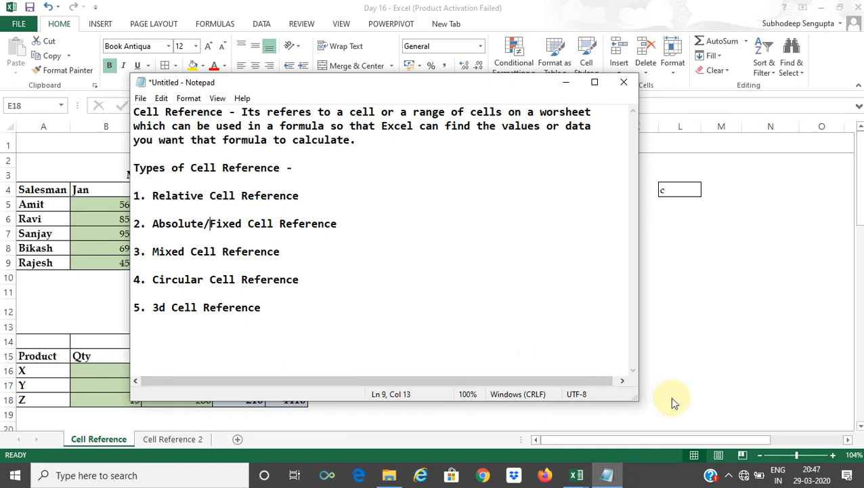
{"action": "mouse_move", "coordinate": [579, 473]}
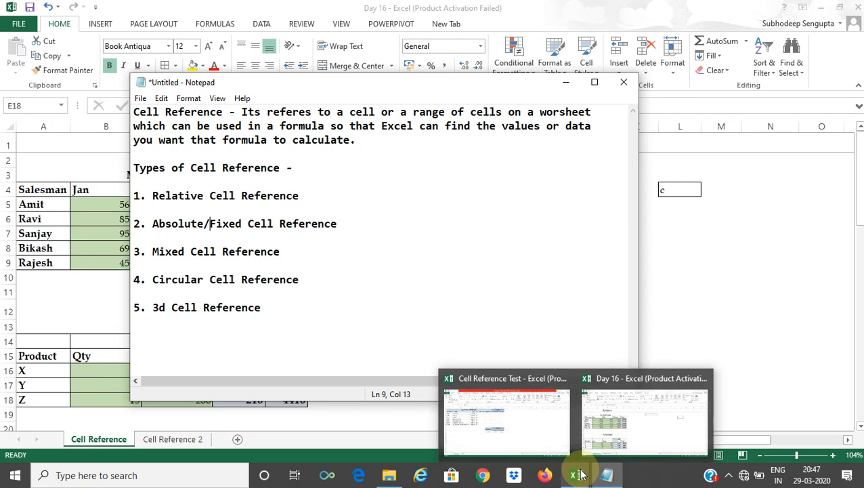